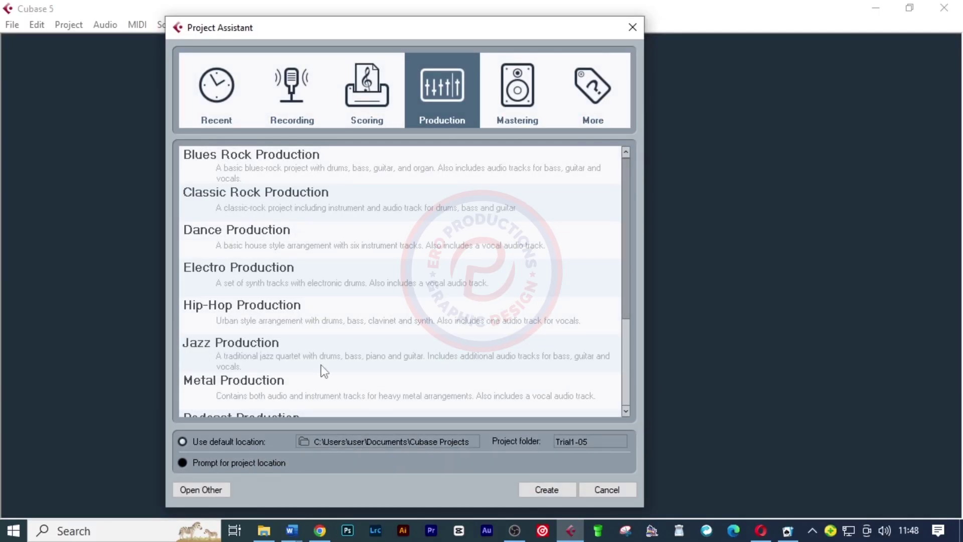
# - List the Recording templates, such as Acoustic Guitar + Vocal, in the Project Assistant
pyautogui.click(296, 105)
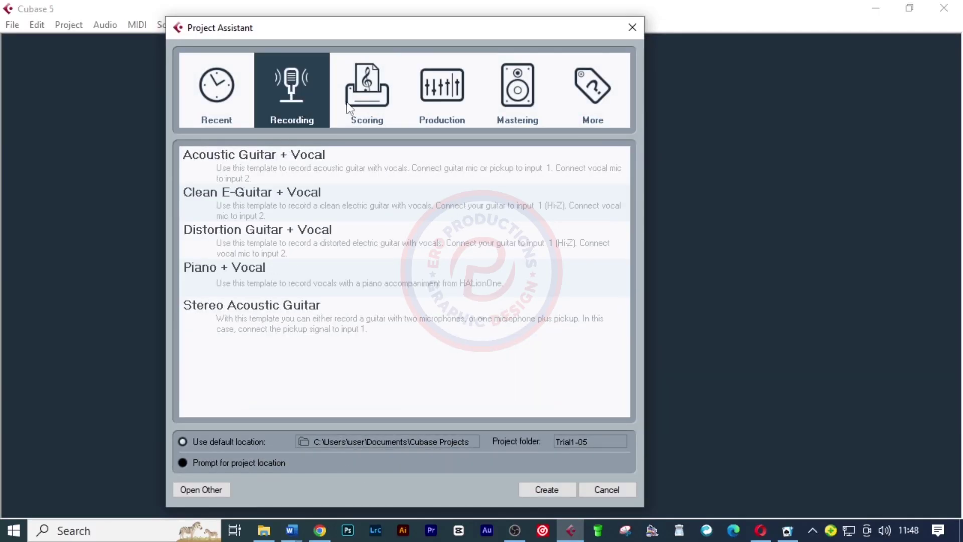
# - Create an empty project and add one mono audio track, Audio 01
pyautogui.click(548, 490)
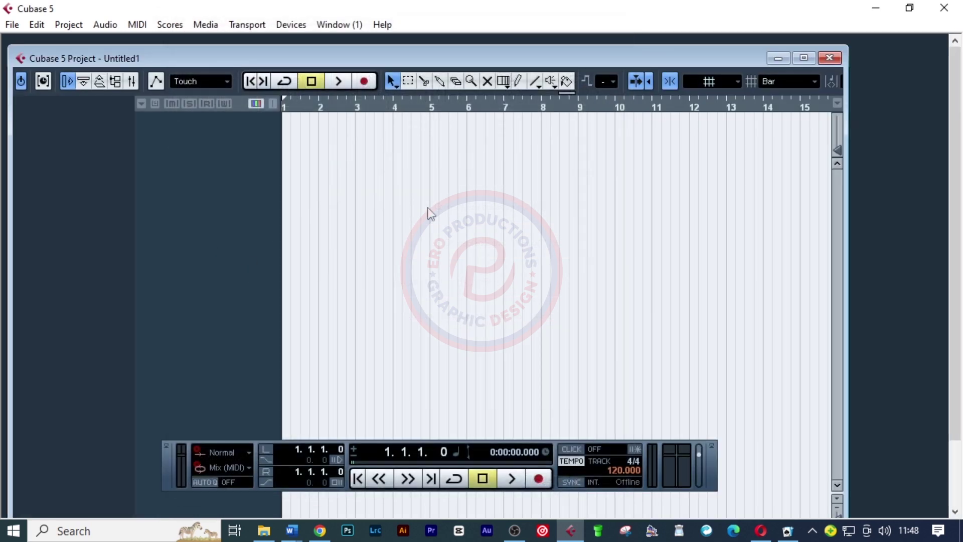
pyautogui.rightClick(176, 143)
pyautogui.click(230, 158)
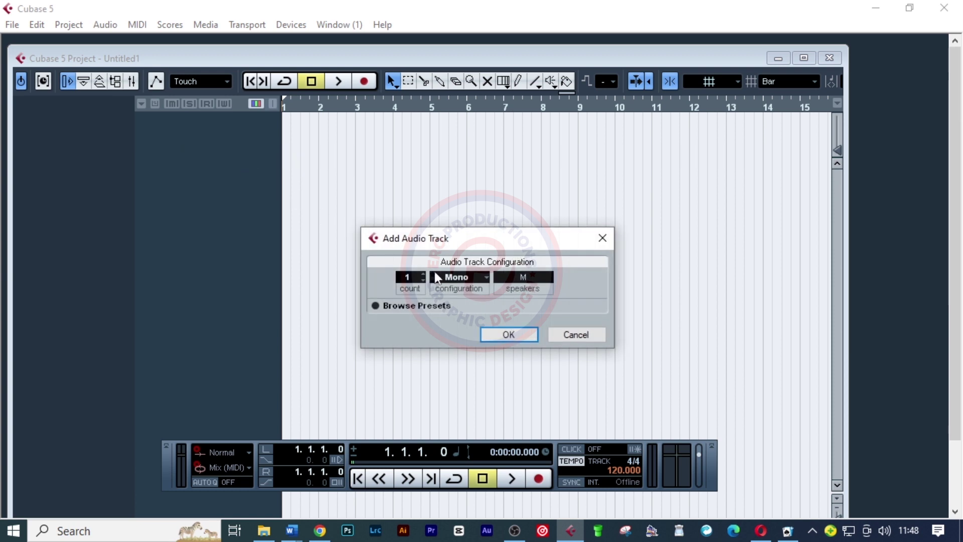
pyautogui.click(469, 279)
pyautogui.click(473, 295)
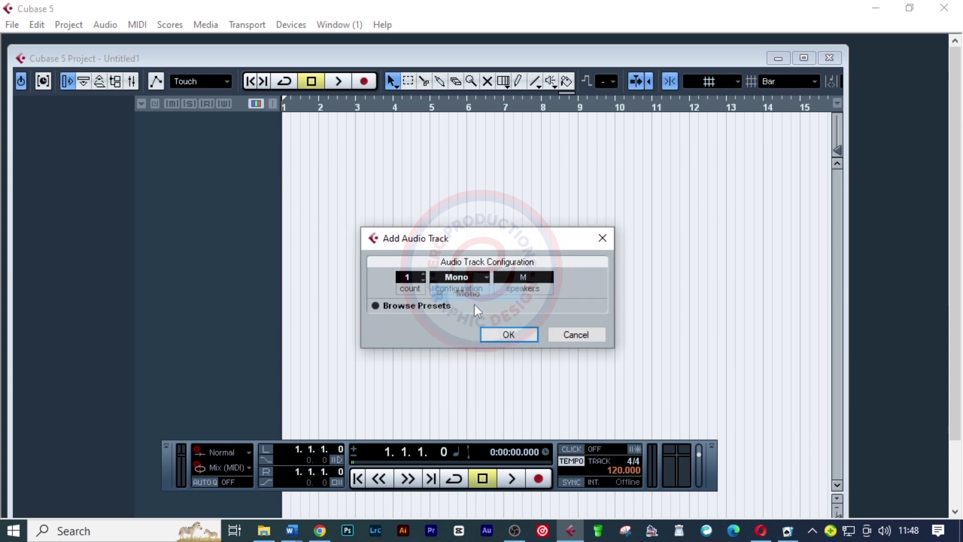
pyautogui.click(510, 335)
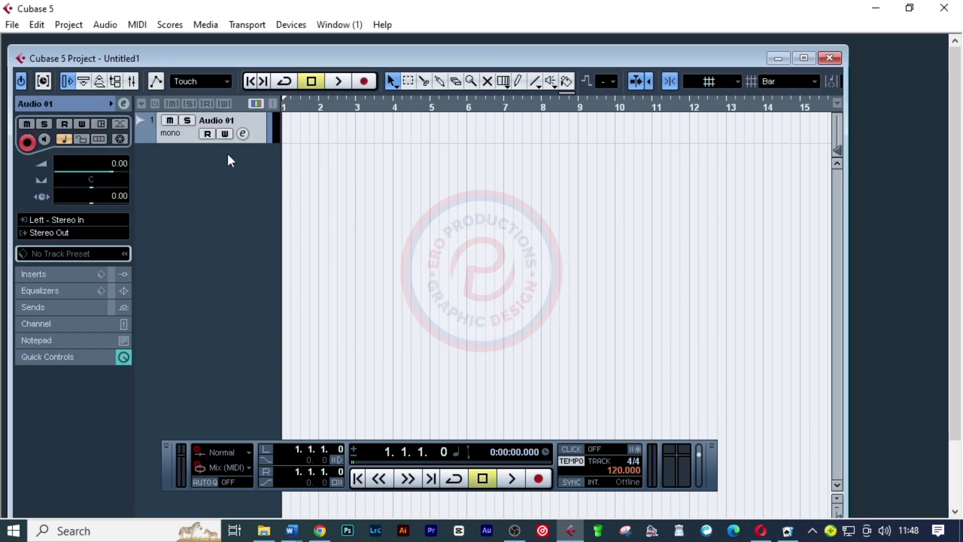
# - Record a short test on Audio 01, stop, and rewind to bar 1
pyautogui.click(362, 81)
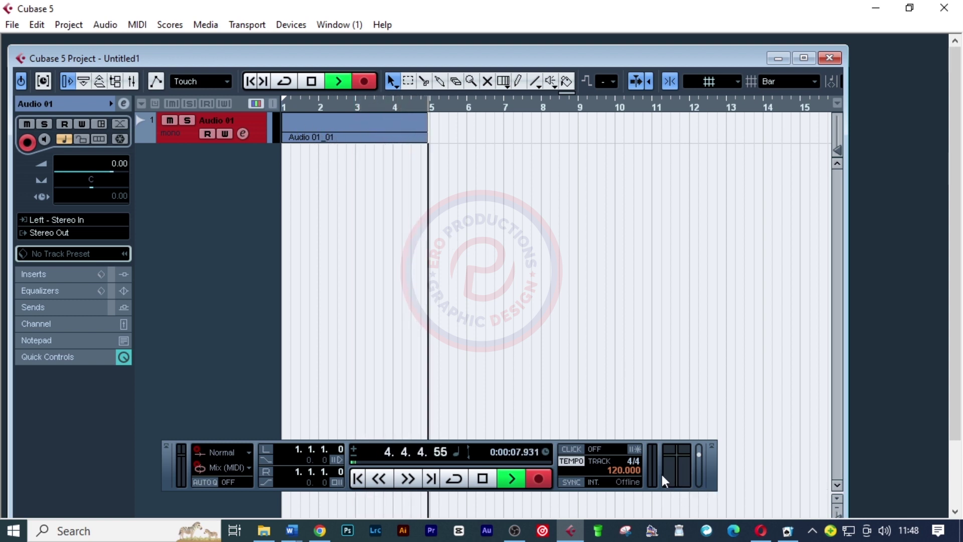
pyautogui.press('space')
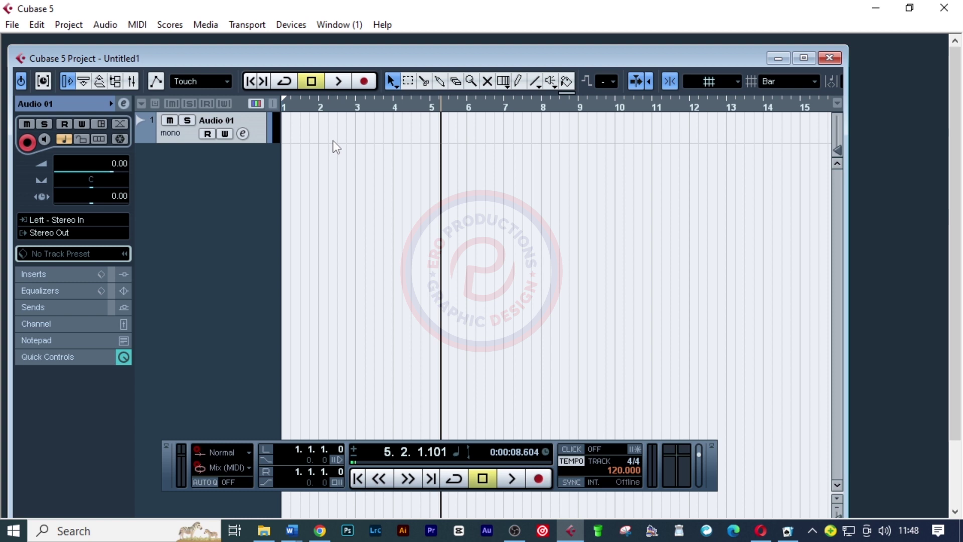
pyautogui.moveTo(376, 106); pyautogui.dragTo(266, 103)
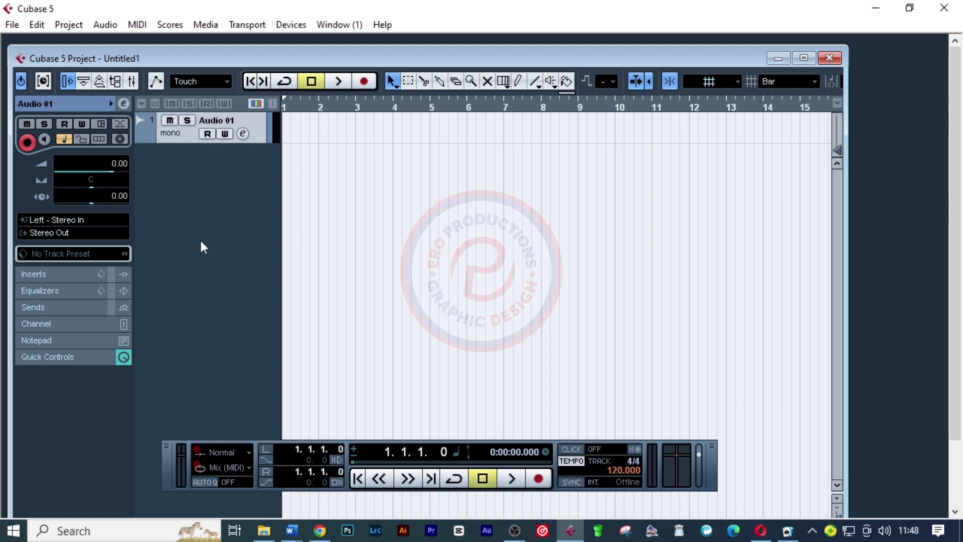
# - In Device Setup, switch the VST Audio System driver to ASIO DirectX Full Duplex Driver
pyautogui.click(293, 28)
pyautogui.click(325, 316)
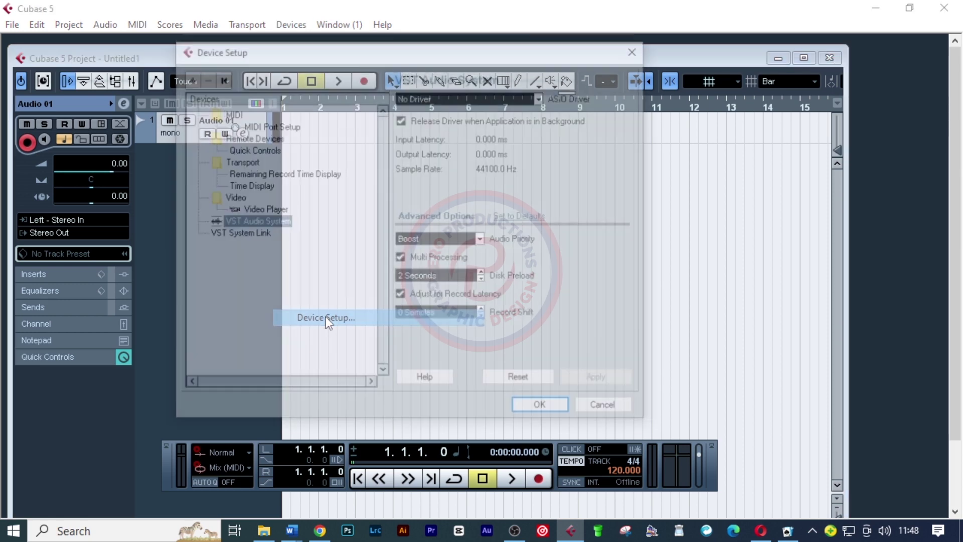
pyautogui.click(261, 209)
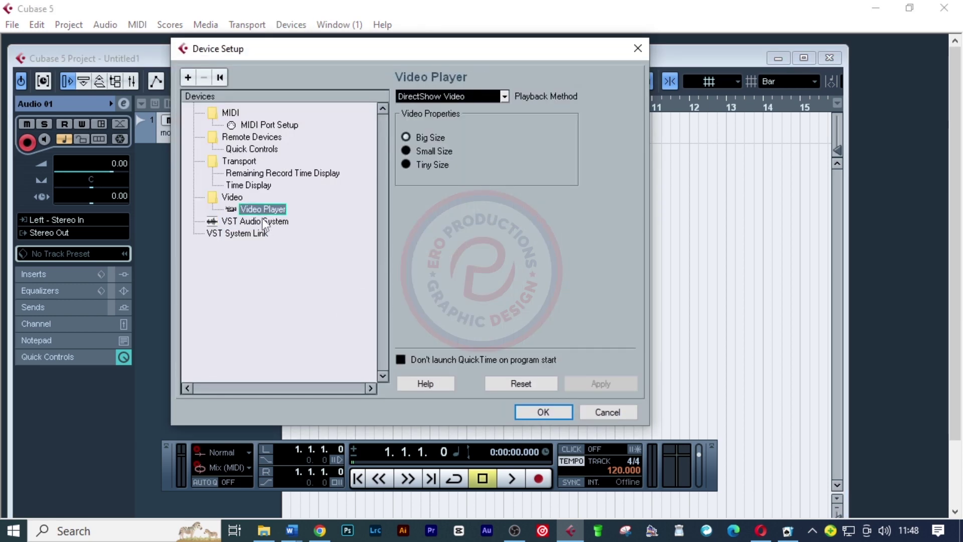
pyautogui.click(265, 221)
pyautogui.click(542, 97)
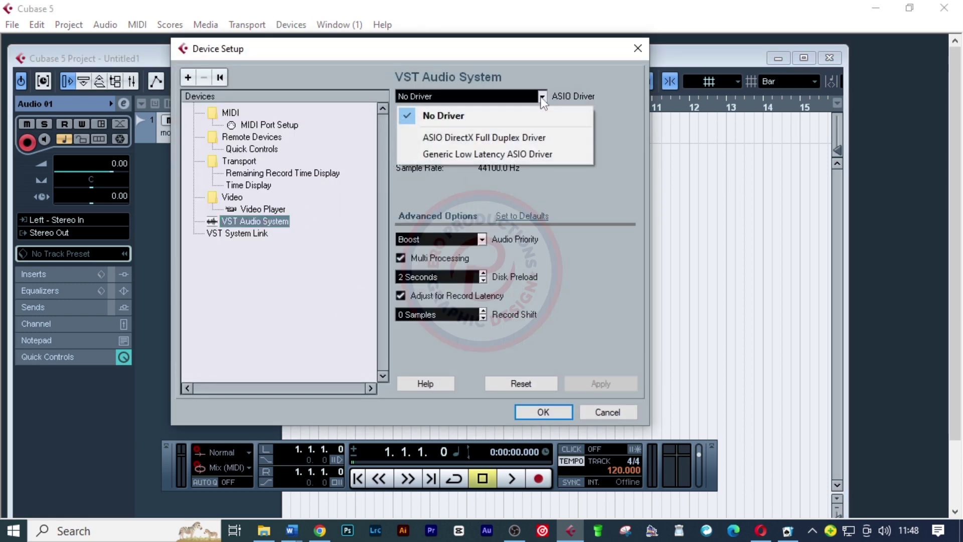
pyautogui.click(492, 136)
pyautogui.click(446, 317)
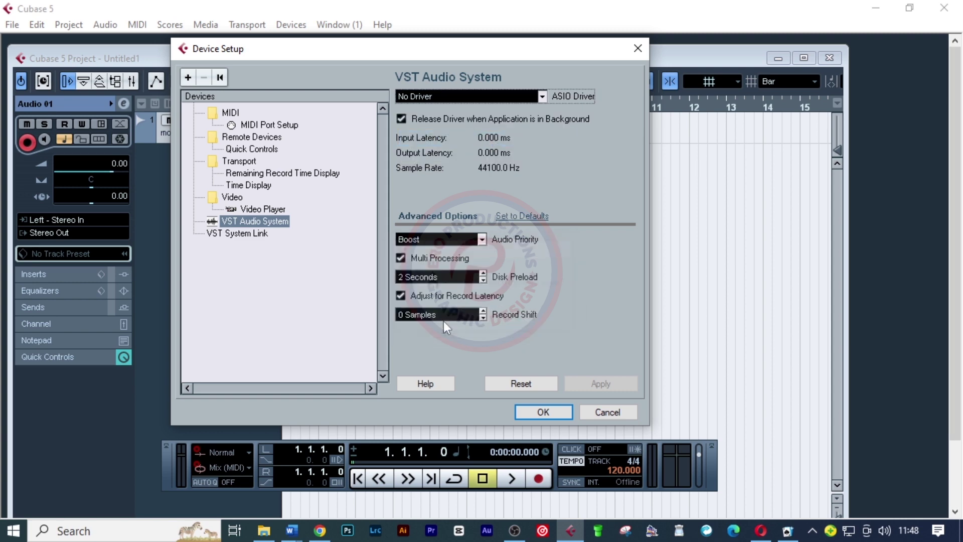
pyautogui.click(461, 342)
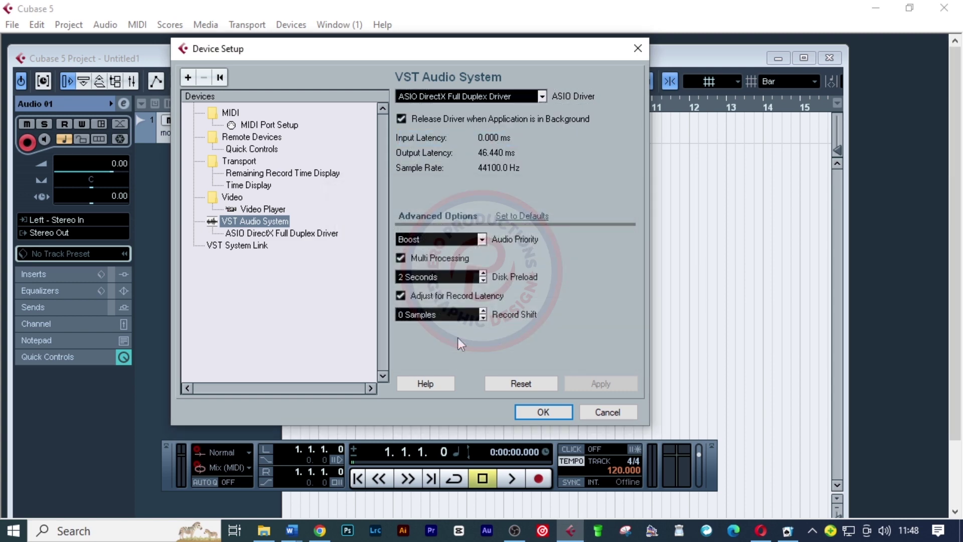
# - Set the VST System Link ASIO input to Channel - 1 and apply the settings
pyautogui.click(263, 233)
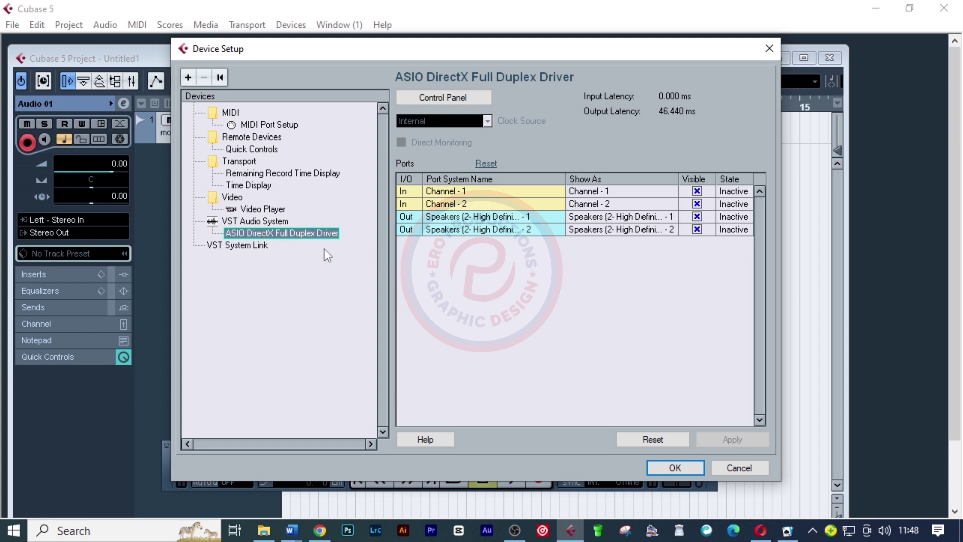
pyautogui.click(263, 247)
pyautogui.click(567, 97)
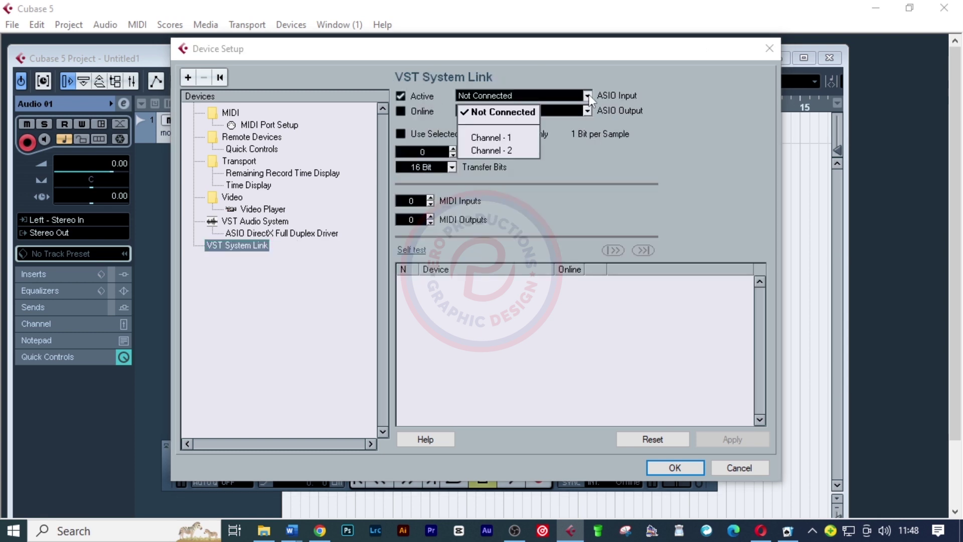
pyautogui.click(513, 138)
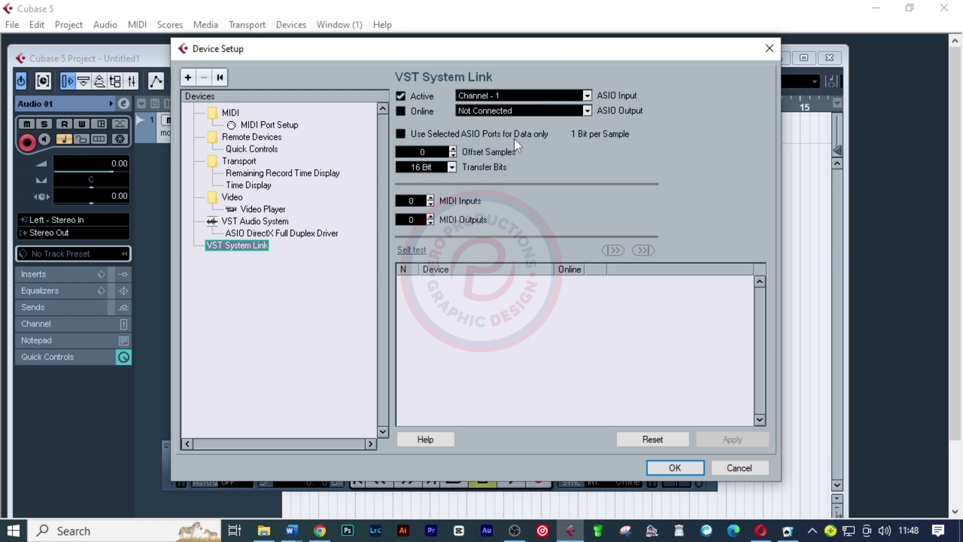
pyautogui.click(282, 235)
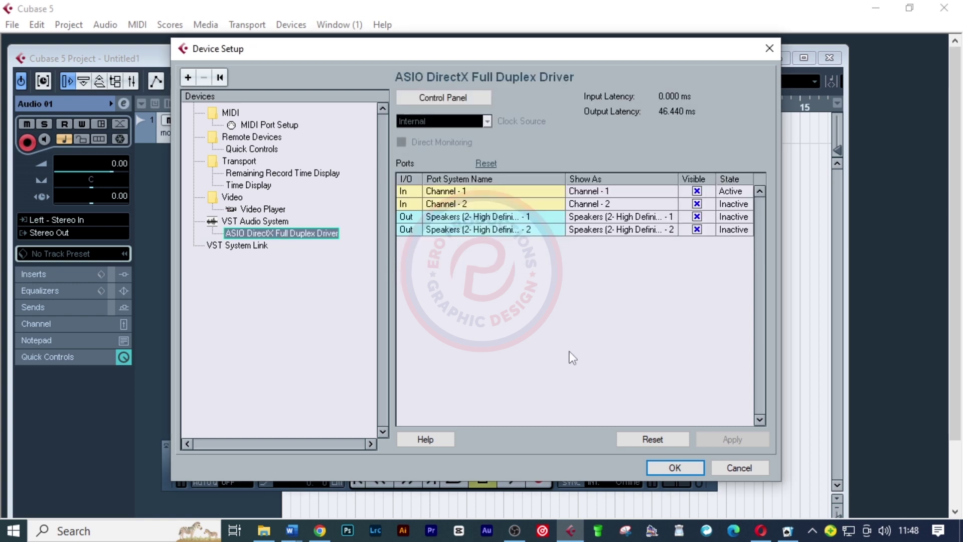
pyautogui.click(660, 466)
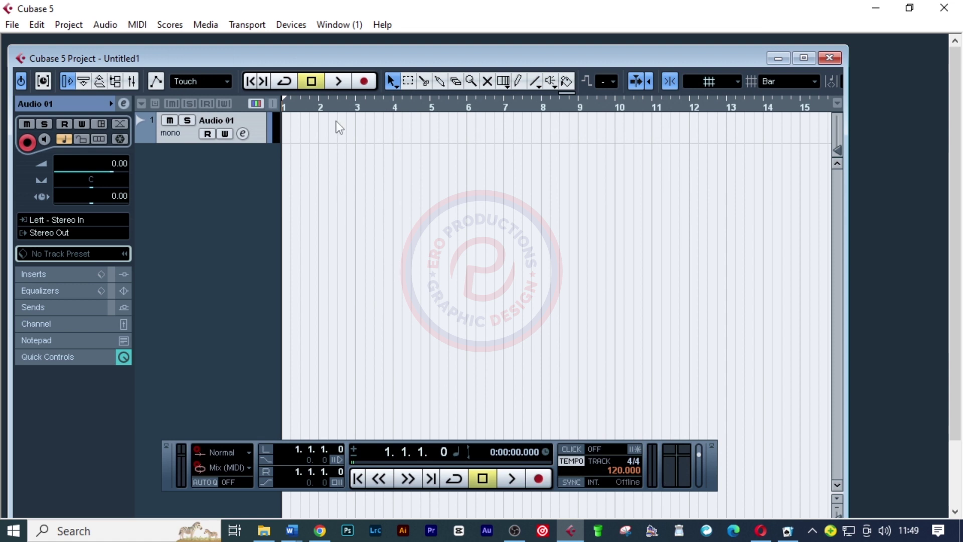
# - Record a test take on Audio 01, delete it, and minimize Cubase
pyautogui.click(362, 83)
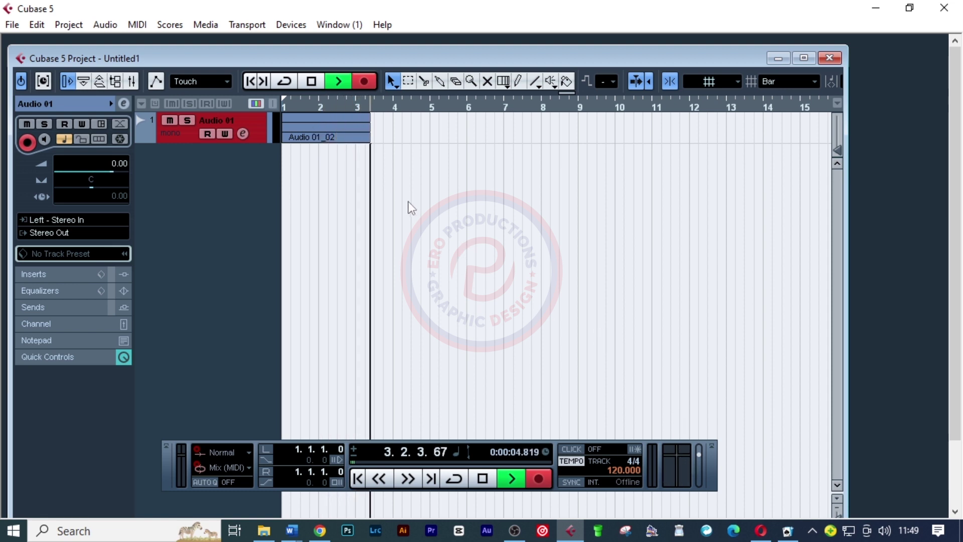
pyautogui.press('space')
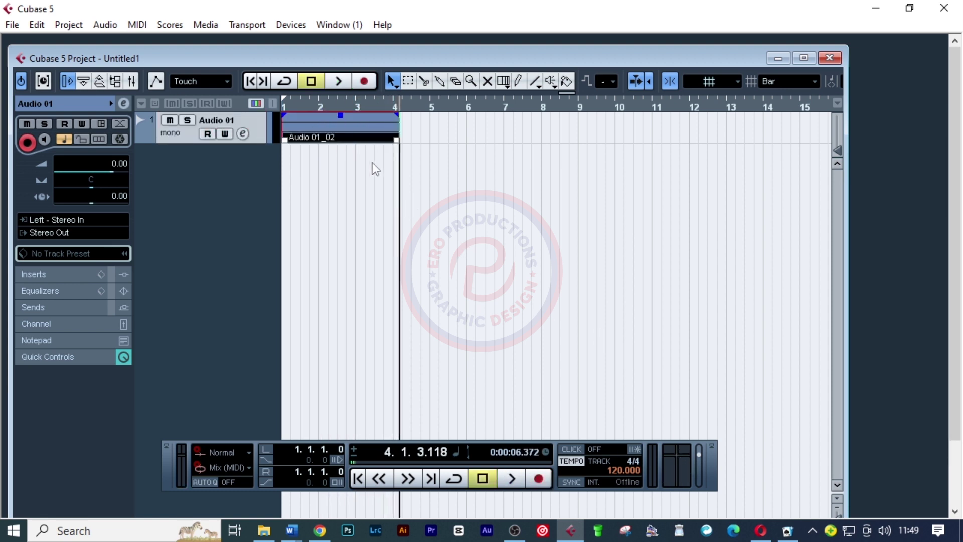
pyautogui.press('Delete')
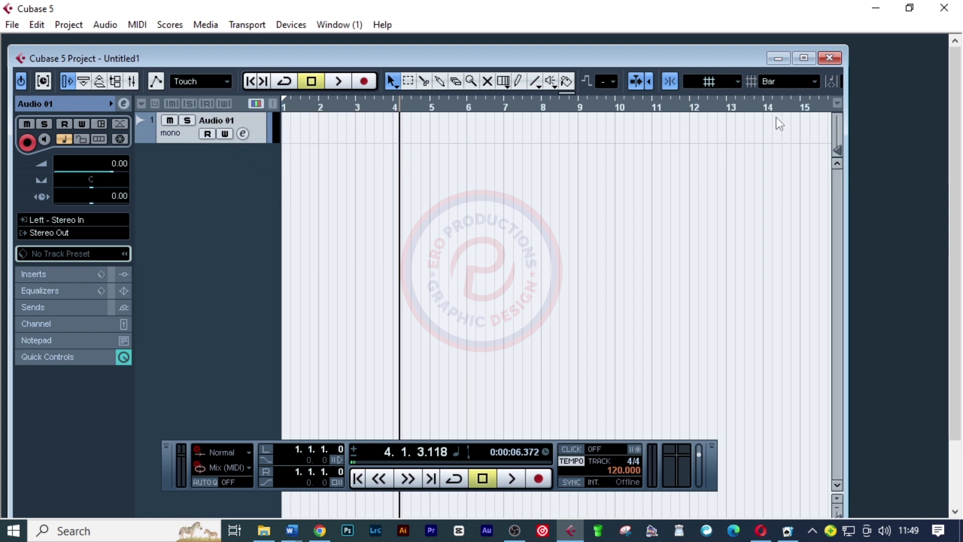
pyautogui.click(873, 9)
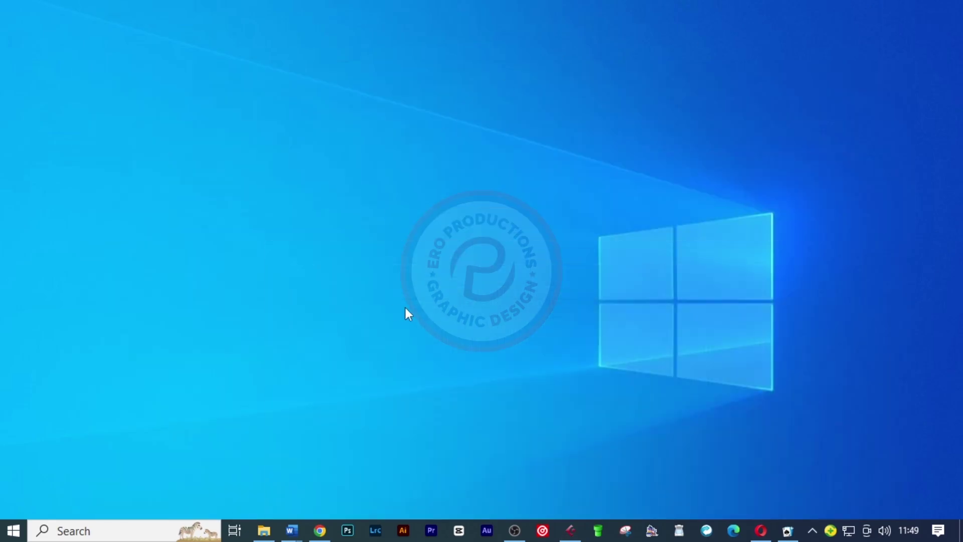
# - Search the web for asio4all in Google Chrome
pyautogui.click(319, 531)
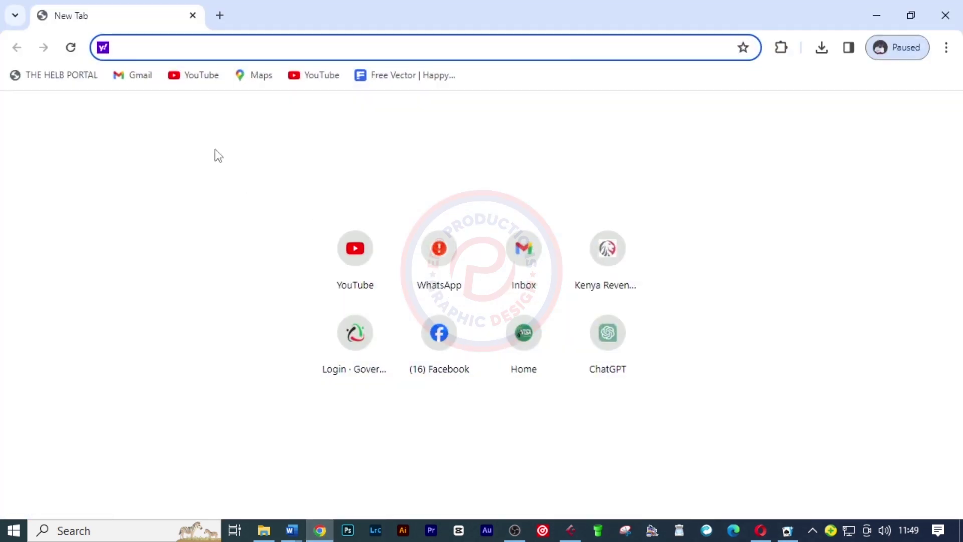
pyautogui.write('ASIO')
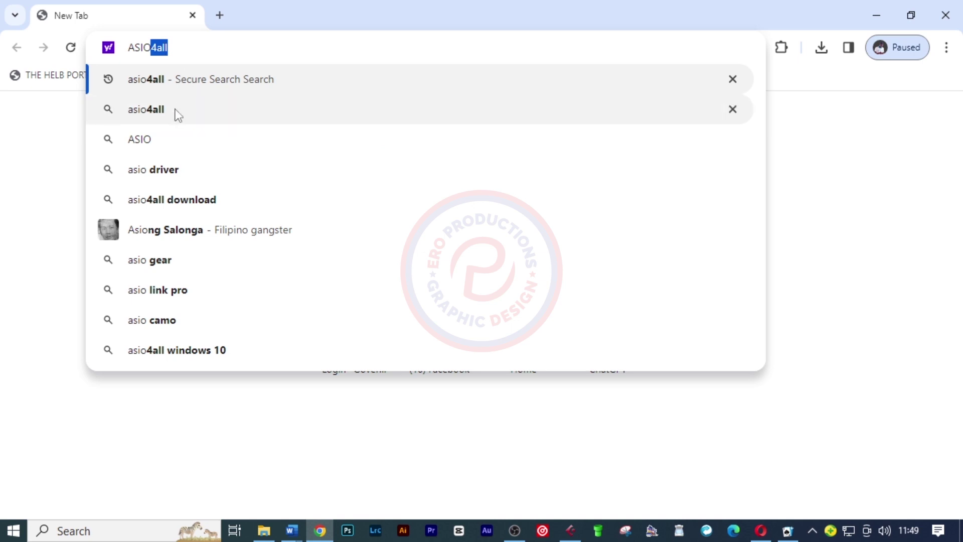
pyautogui.click(174, 109)
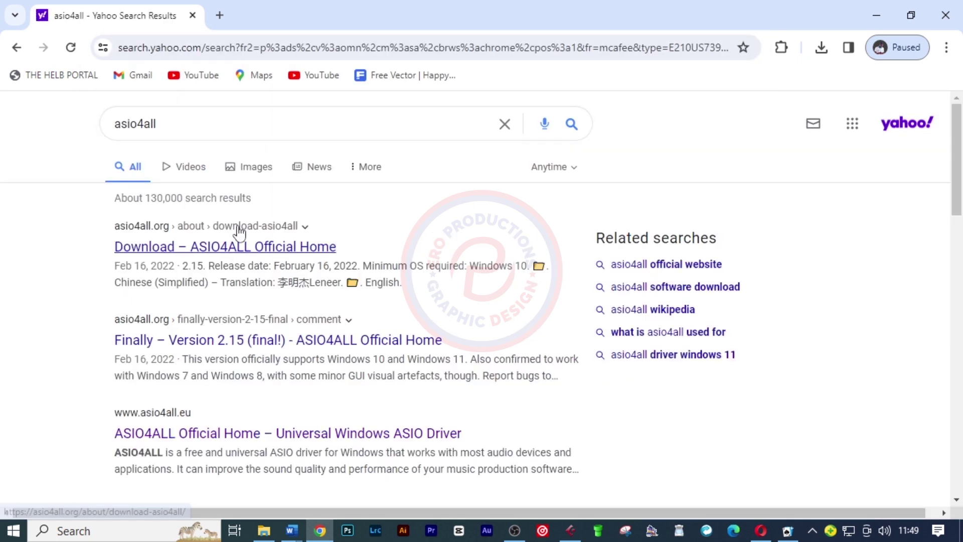
# - Open the ASIO4ALL Official Home site and its 'Version 2.15 (Final!)' post
pyautogui.click(305, 434)
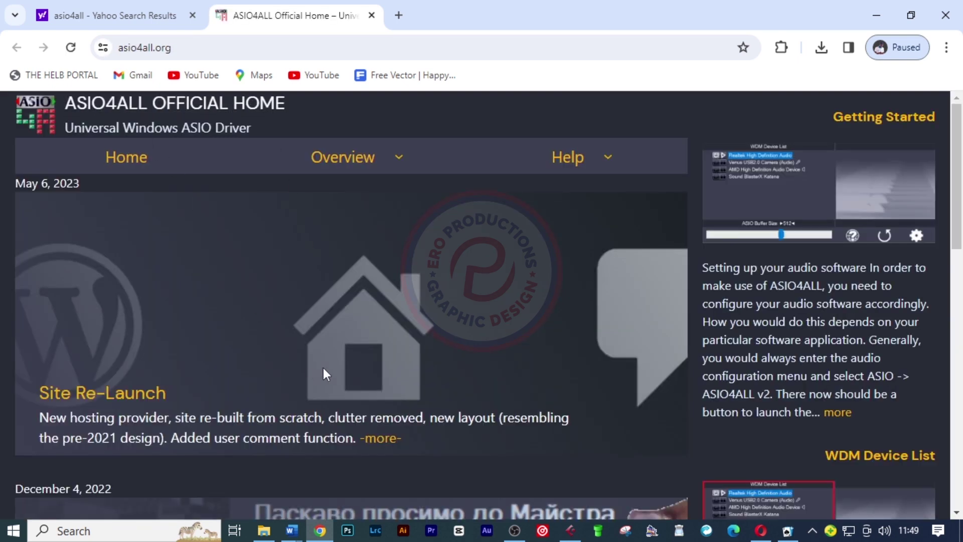
pyautogui.scroll(-6, 346, 356)
pyautogui.scroll(-2, 345, 355)
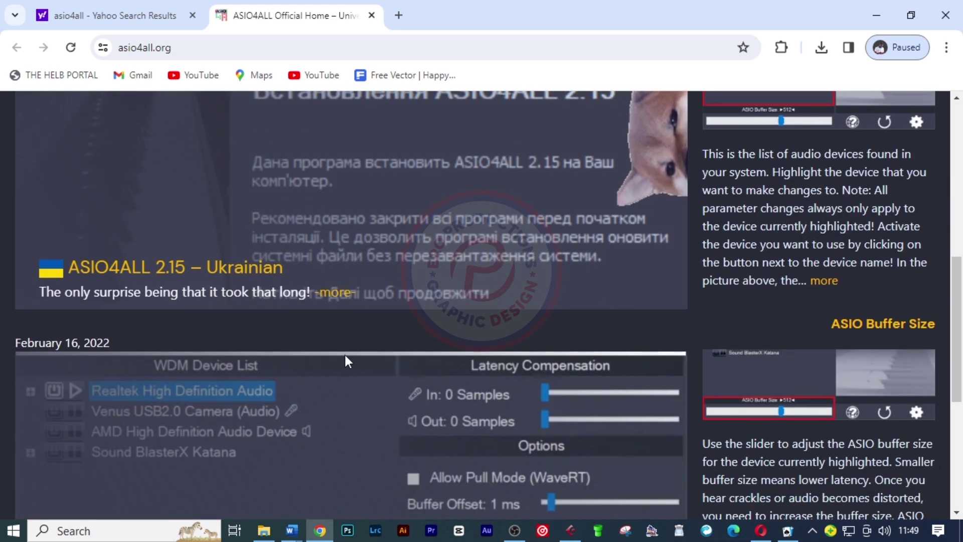
pyautogui.scroll(-5, 345, 356)
pyautogui.scroll(-2, 346, 361)
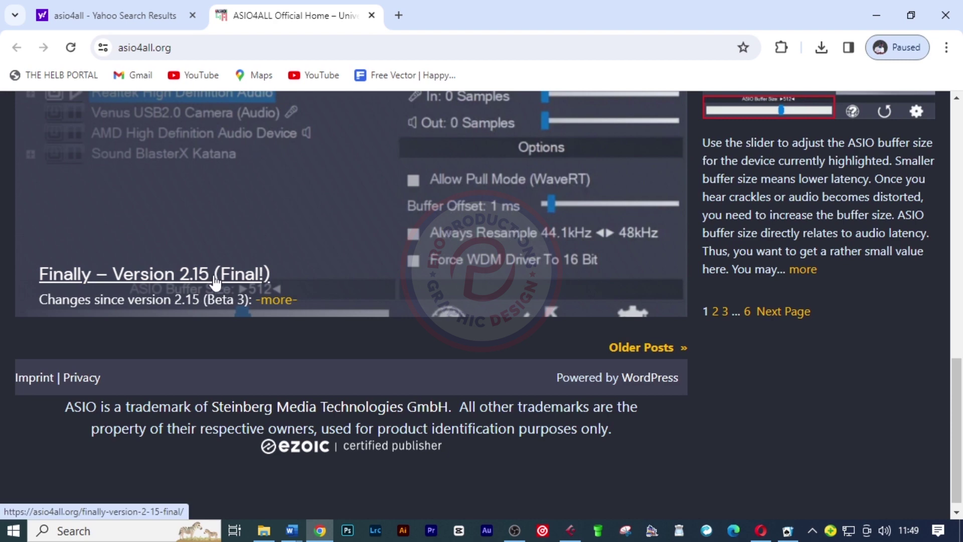
pyautogui.click(215, 275)
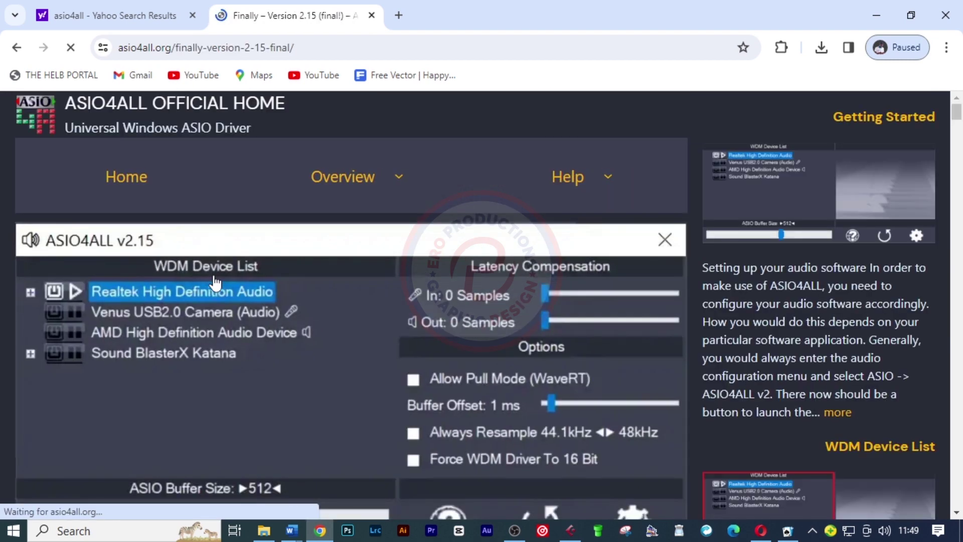
# - Download the English ASIO4ALL 2.15 installer from the downloads page
pyautogui.scroll(-1, 329, 392)
pyautogui.scroll(-7, 330, 393)
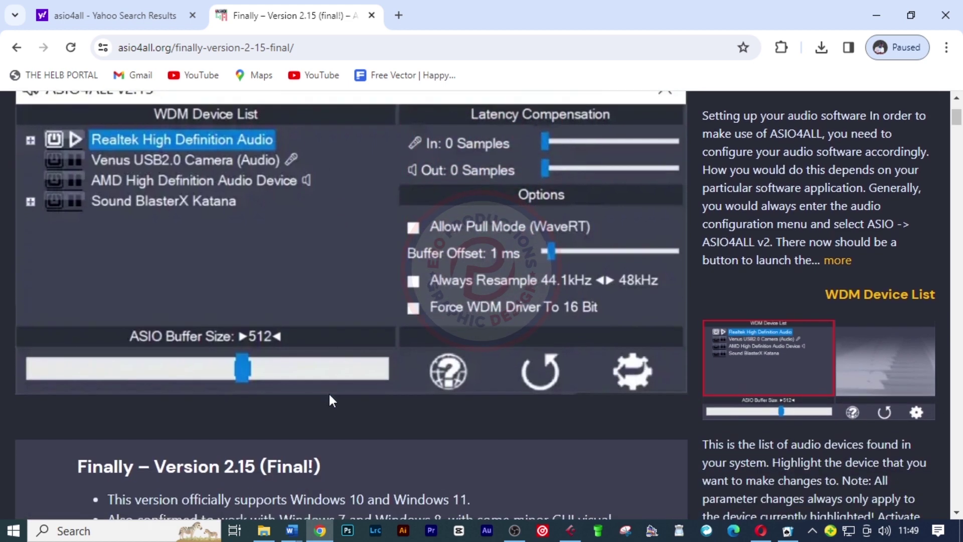
pyautogui.scroll(-3, 325, 393)
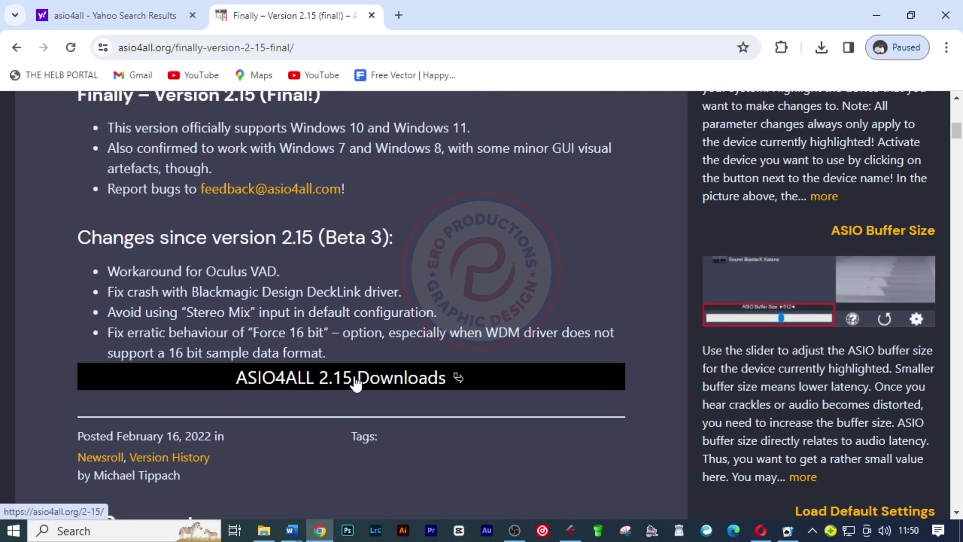
pyautogui.click(356, 383)
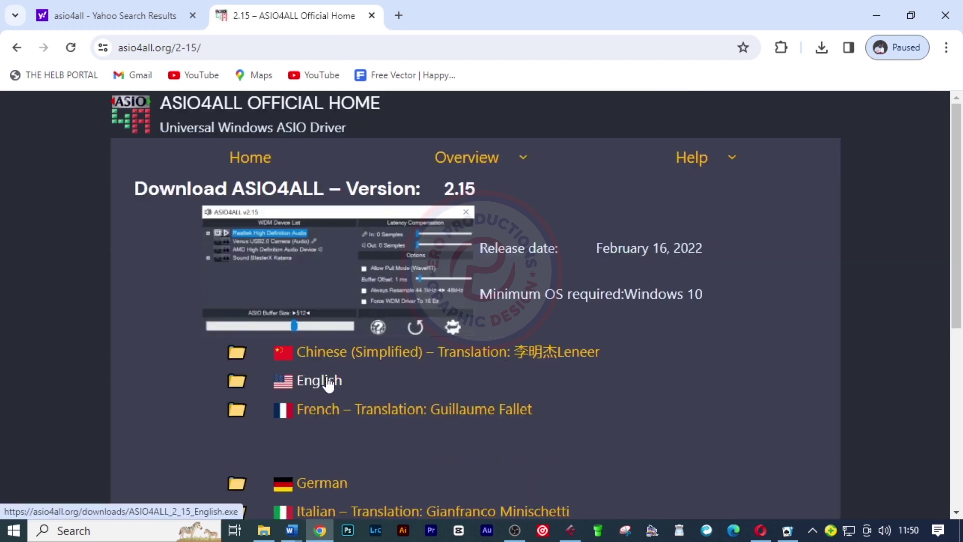
pyautogui.click(322, 381)
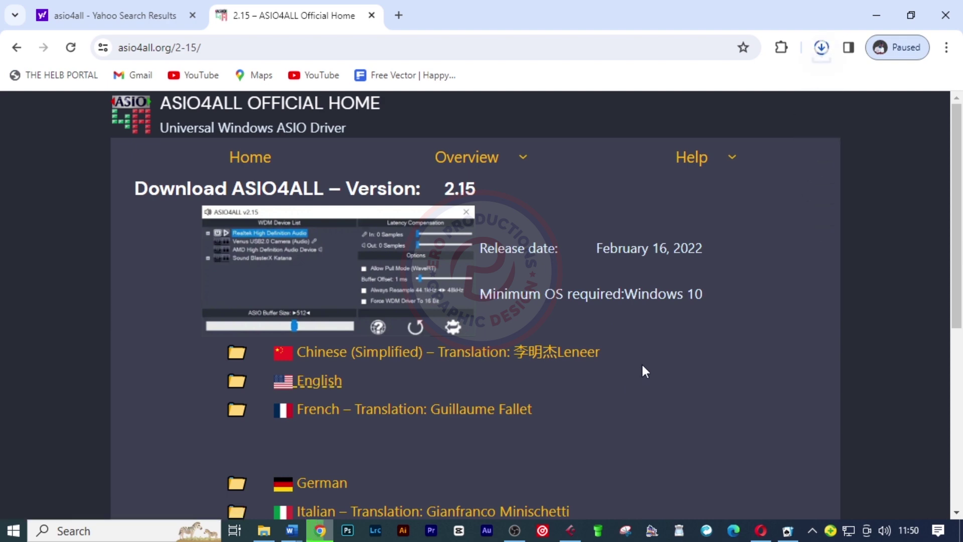
# - Show ASIO4ALL_2_15_English.exe in its Downloads folder
pyautogui.click(822, 47)
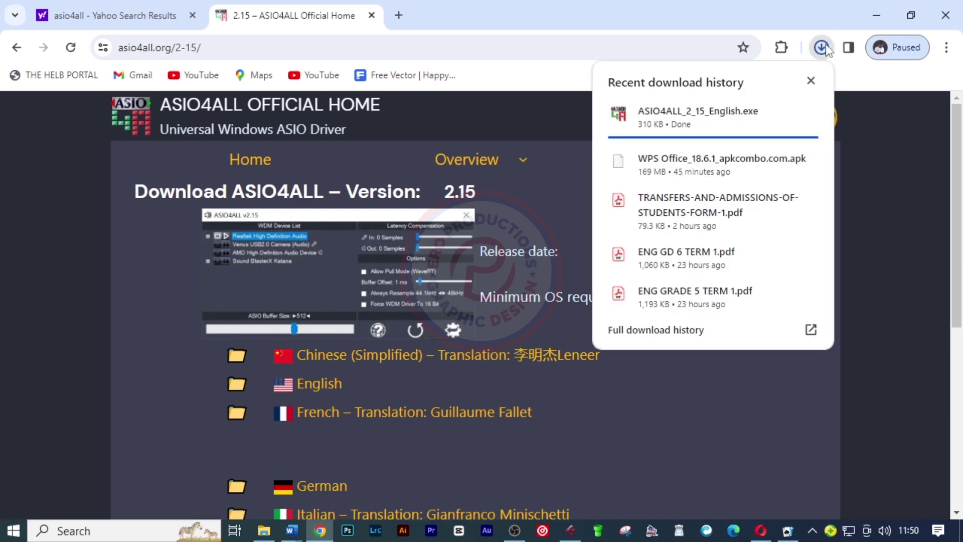
pyautogui.moveTo(746, 128)
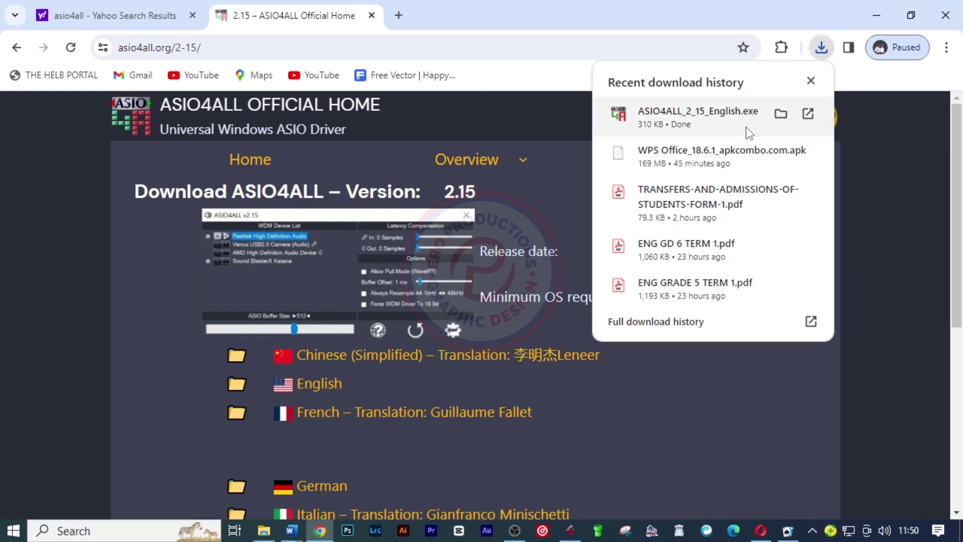
pyautogui.click(781, 114)
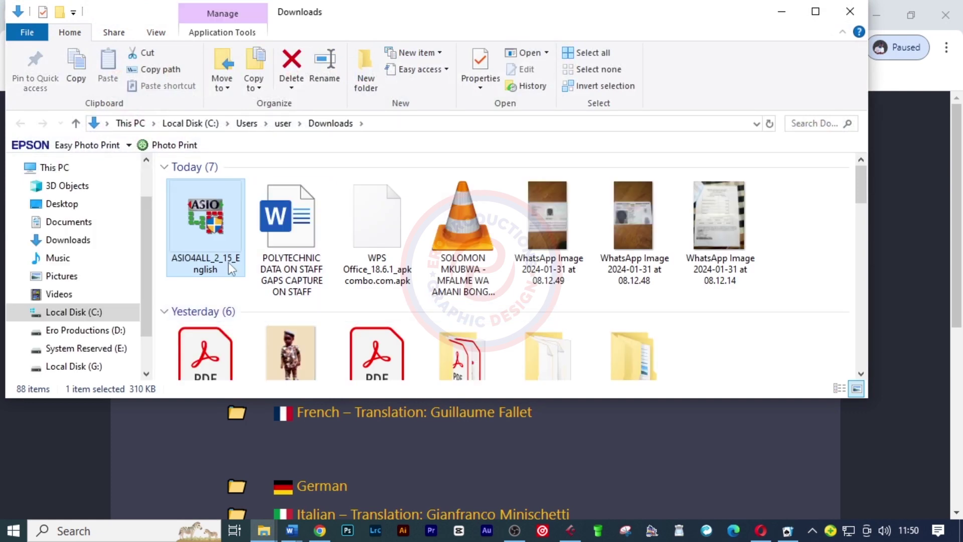
# - Run the ASIO4ALL installer, accept the licence, and install into the default folder
pyautogui.doubleClick(215, 234)
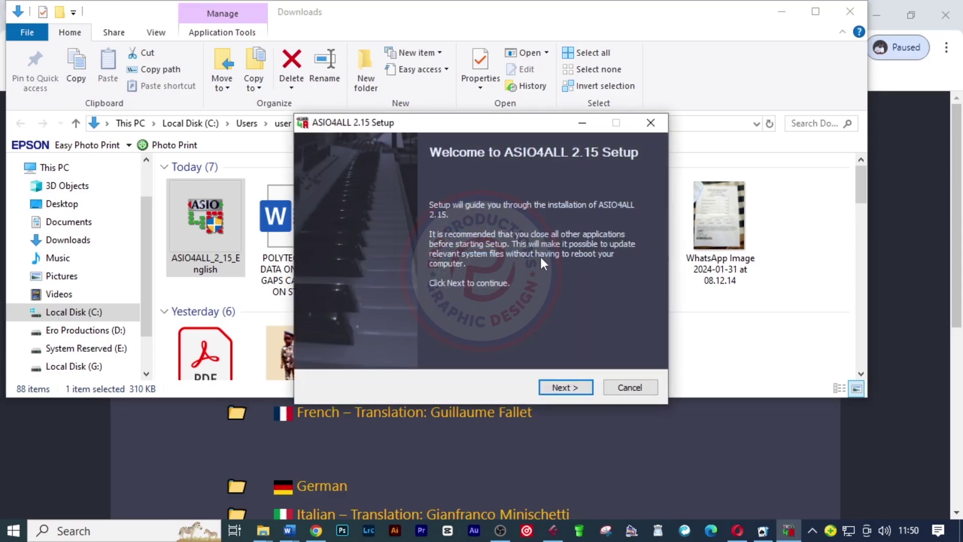
pyautogui.click(564, 388)
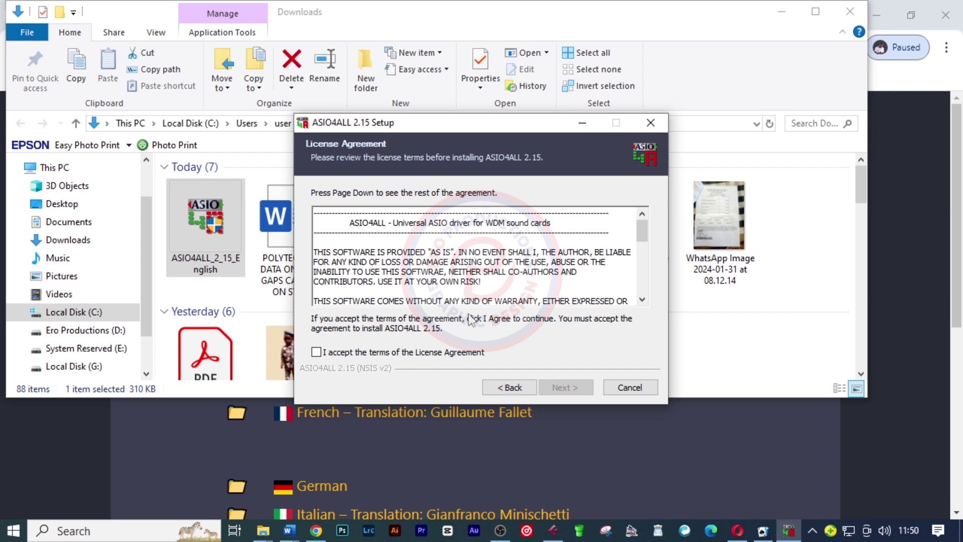
pyautogui.click(317, 351)
pyautogui.click(569, 387)
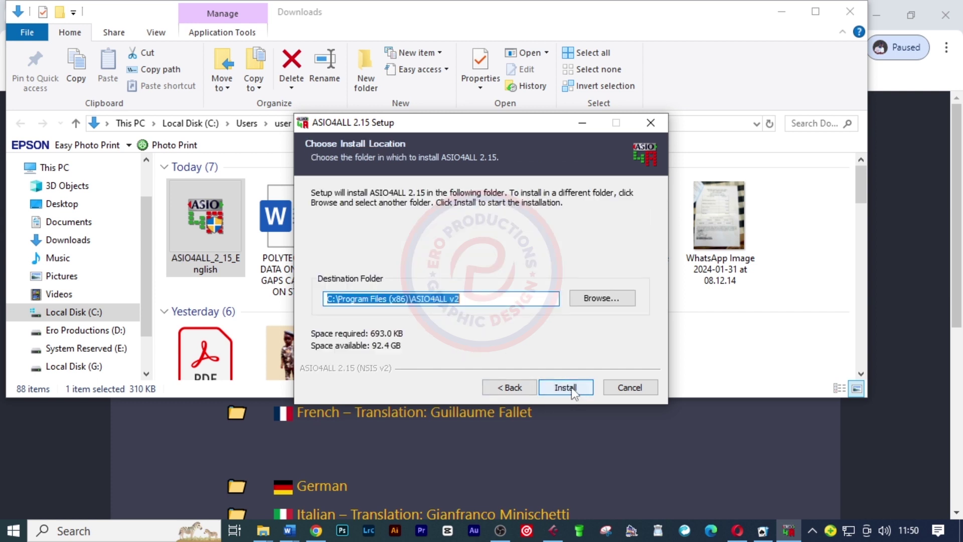
pyautogui.click(570, 388)
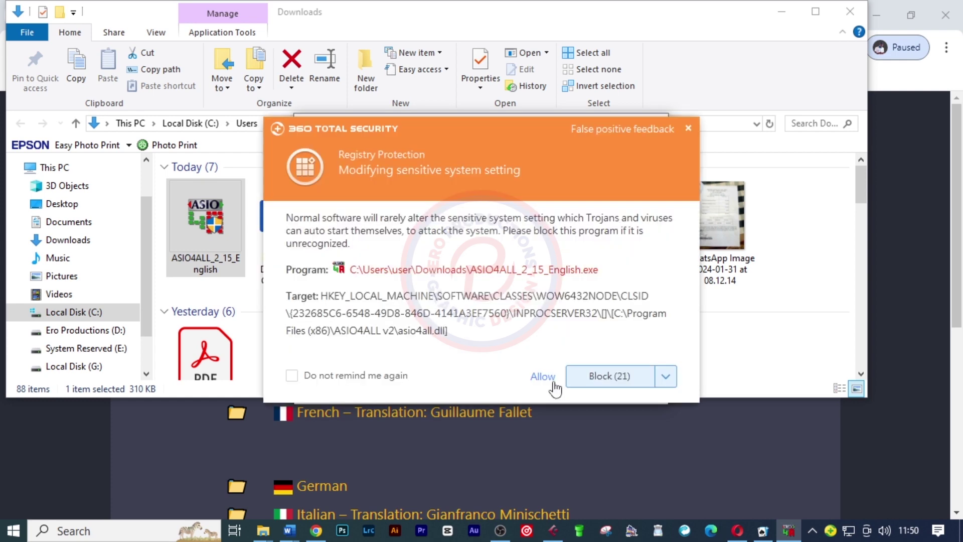
# - Allow the security alerts, finish setup, close Downloads and minimize Chrome
pyautogui.click(538, 376)
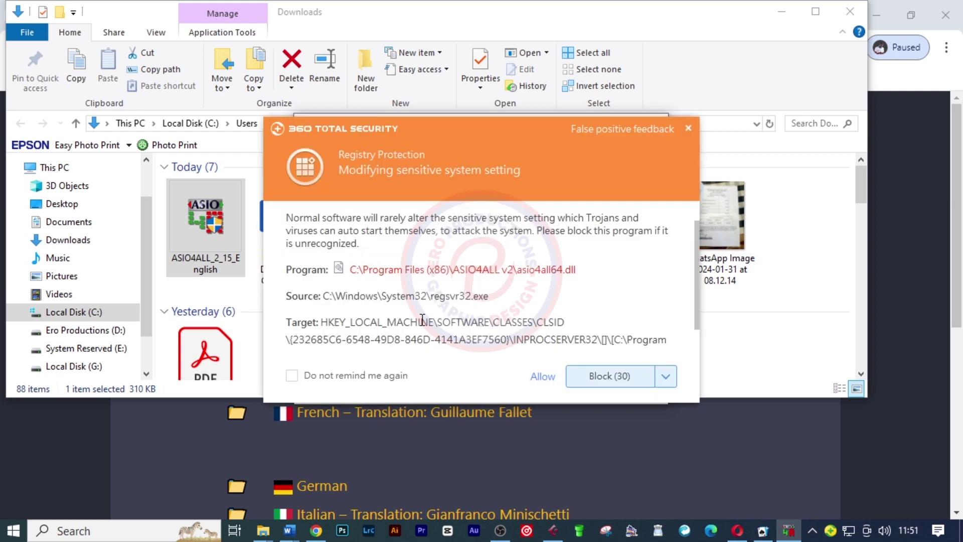
pyautogui.click(293, 376)
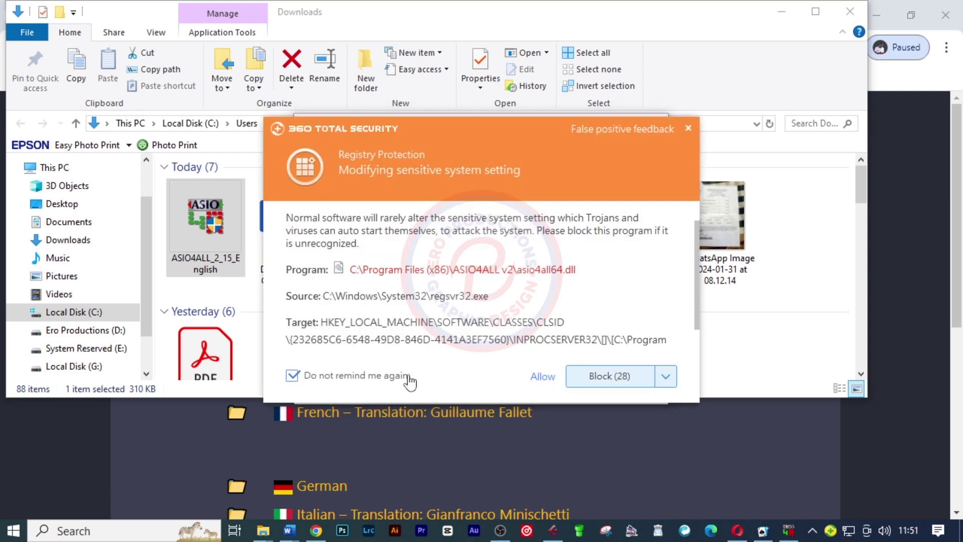
pyautogui.click(542, 378)
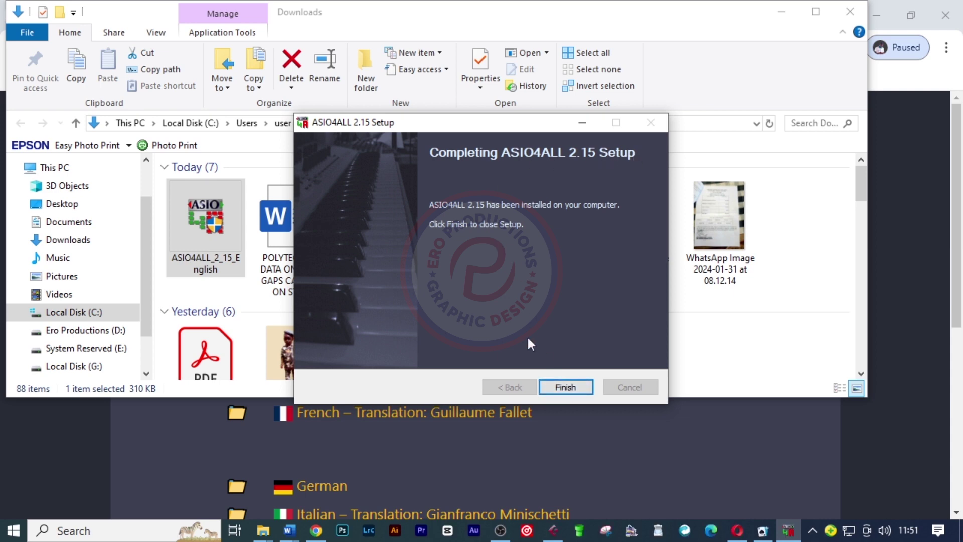
pyautogui.click(565, 387)
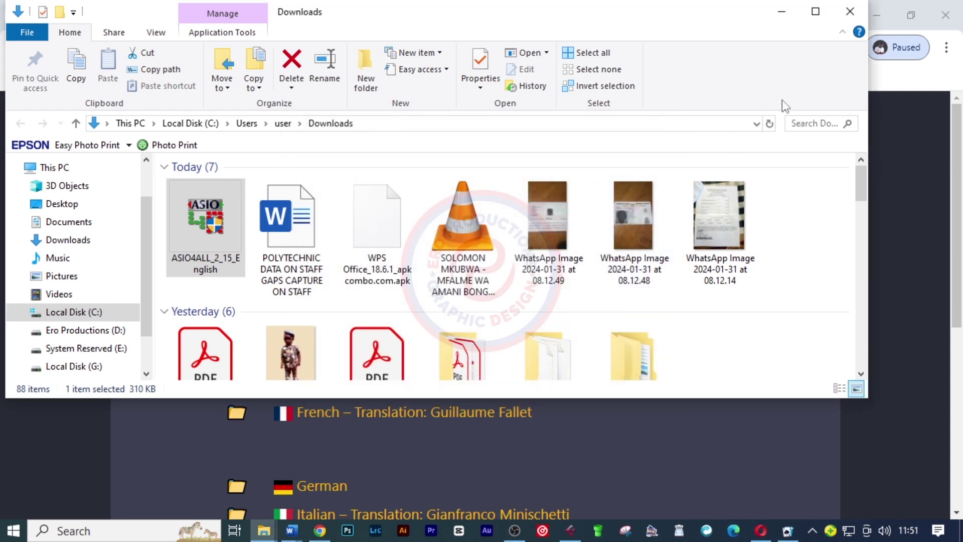
pyautogui.click(841, 24)
pyautogui.click(876, 14)
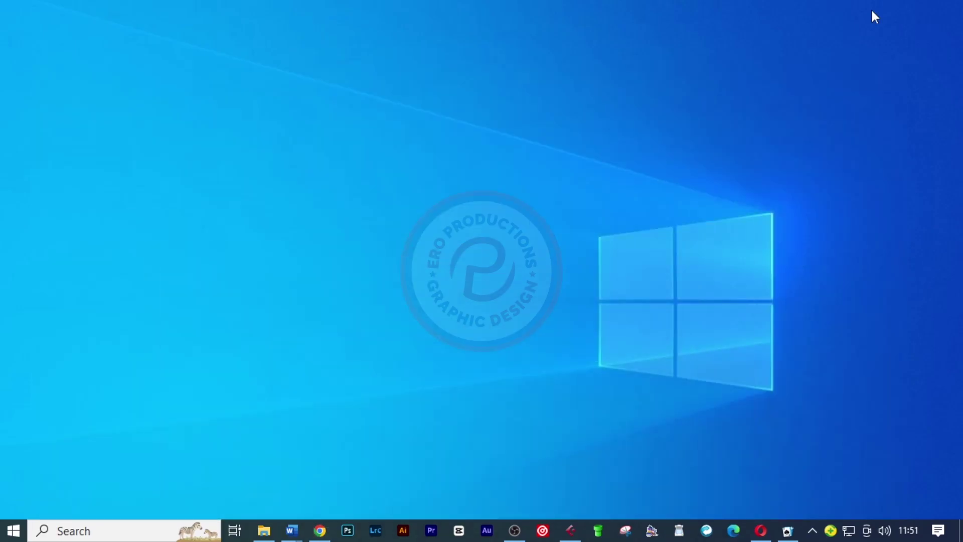
# - Quit Cubase without saving, deleting the recorded files, then relaunch it
pyautogui.click(570, 530)
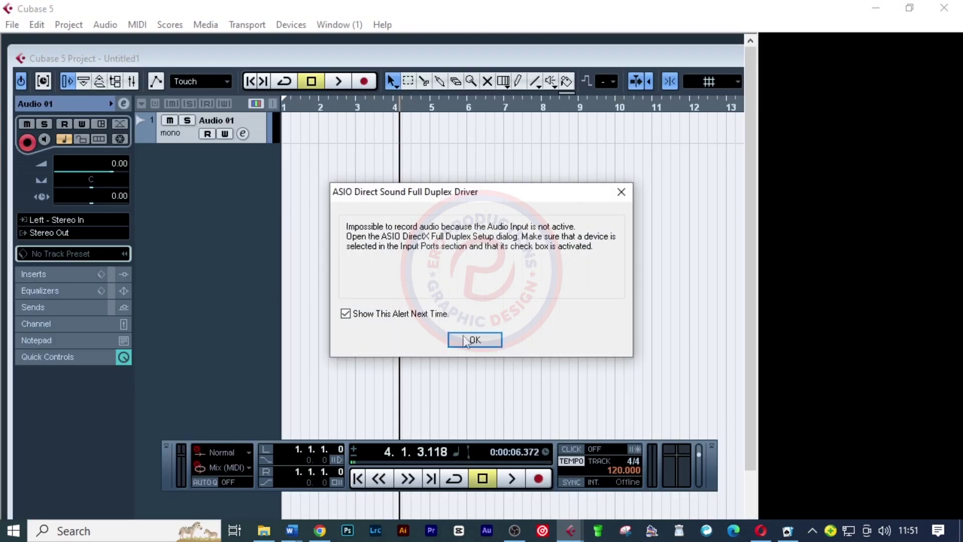
pyautogui.click(464, 339)
pyautogui.click(14, 24)
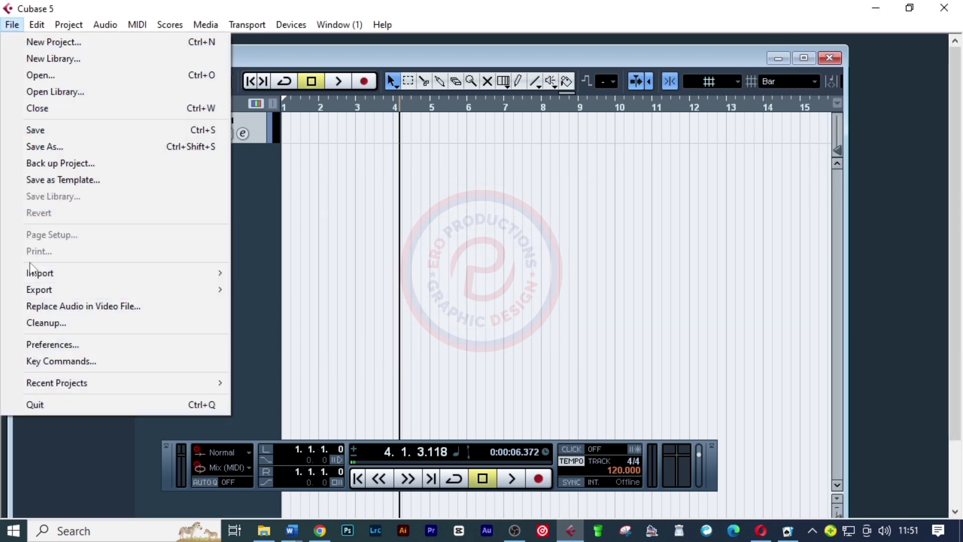
pyautogui.click(47, 403)
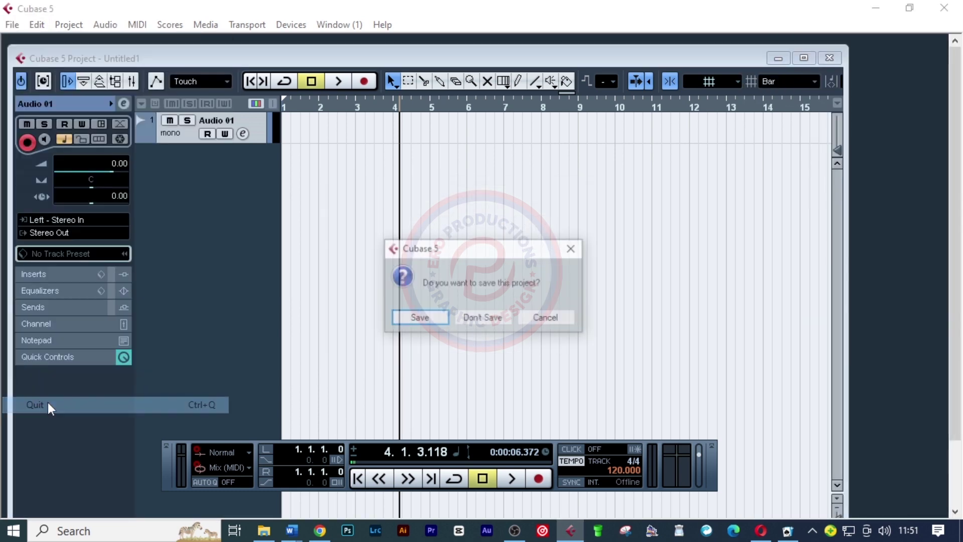
pyautogui.click(471, 321)
pyautogui.click(473, 320)
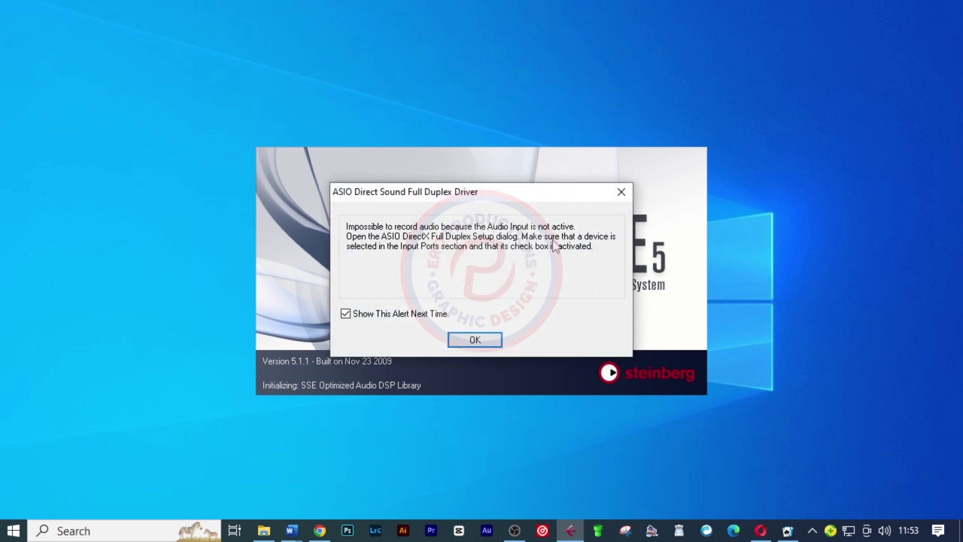
pyautogui.click(457, 339)
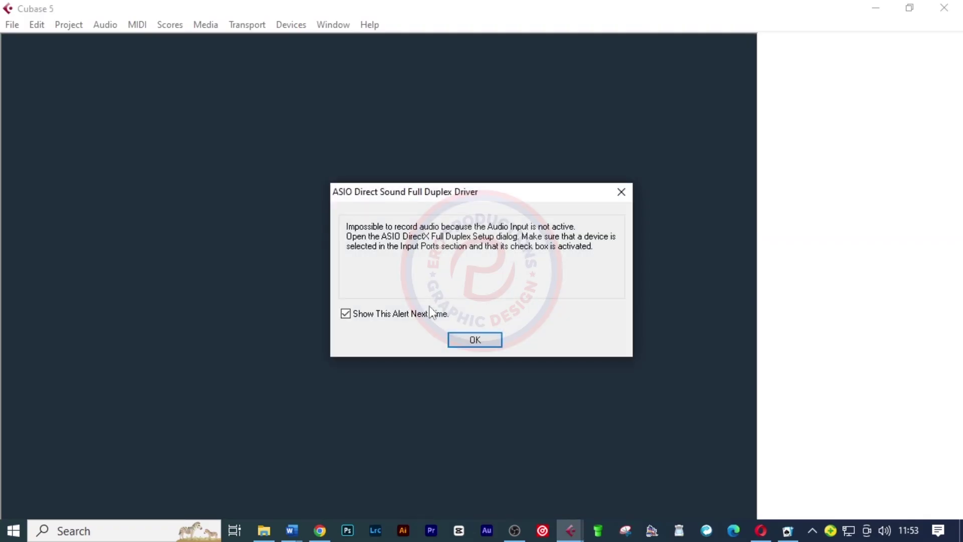
# - Create a new empty project with one mono audio track
pyautogui.click(466, 340)
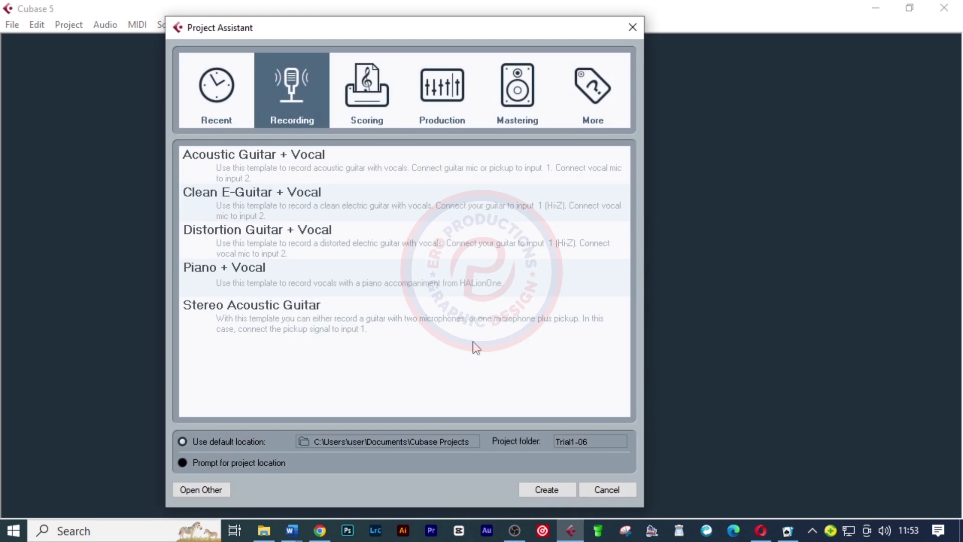
pyautogui.click(552, 490)
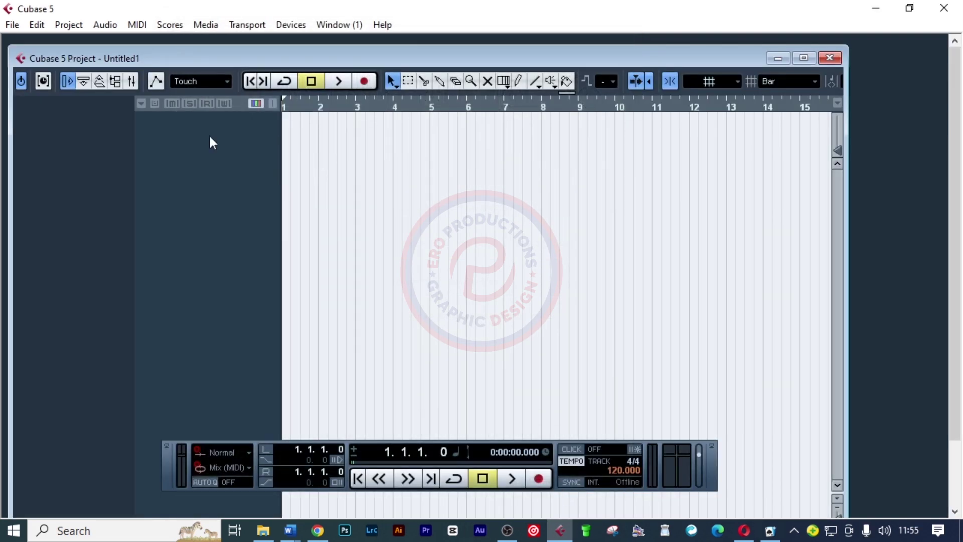
pyautogui.rightClick(208, 134)
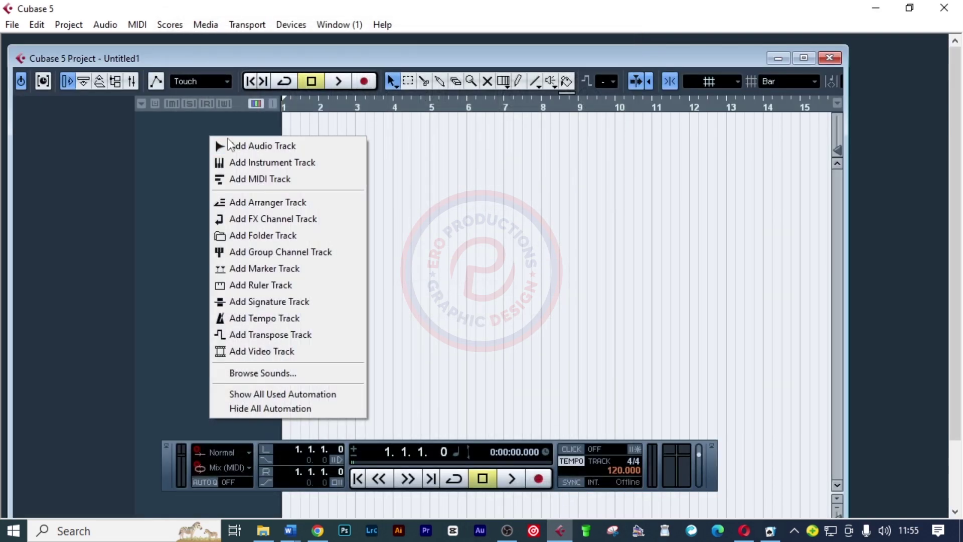
pyautogui.click(231, 146)
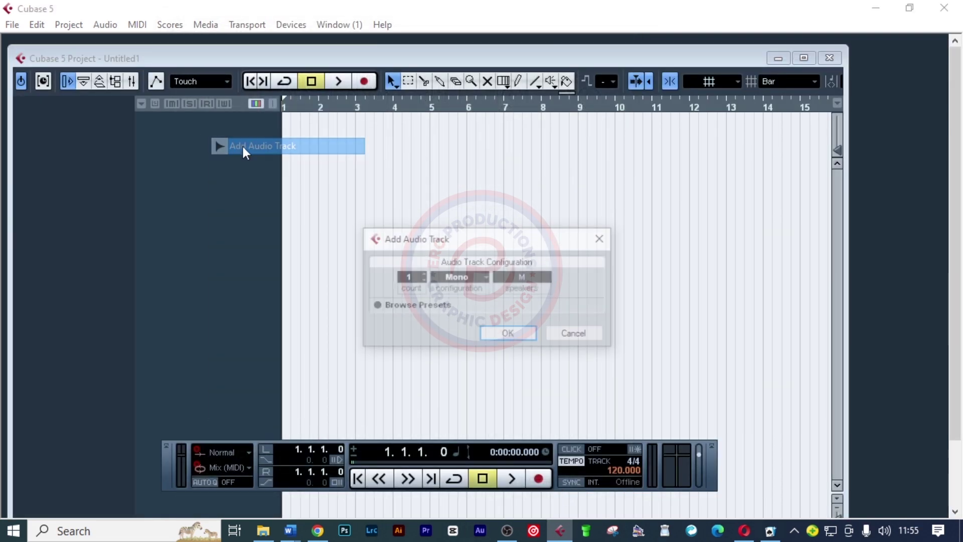
pyautogui.click(508, 336)
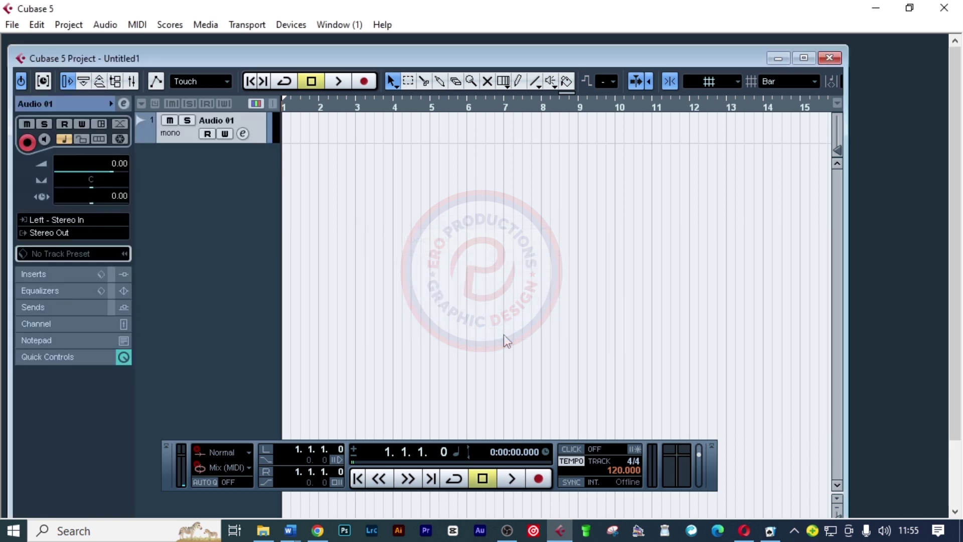
# - Rename the audio track to tESTING
pyautogui.doubleClick(221, 118)
pyautogui.write('tE')
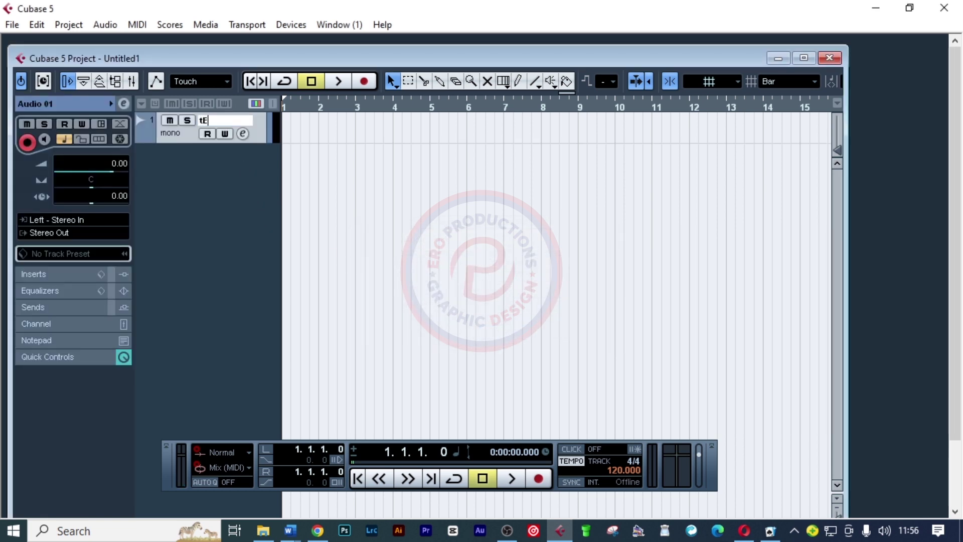
pyautogui.write('STING')
pyautogui.press('Return')
pyautogui.click(284, 25)
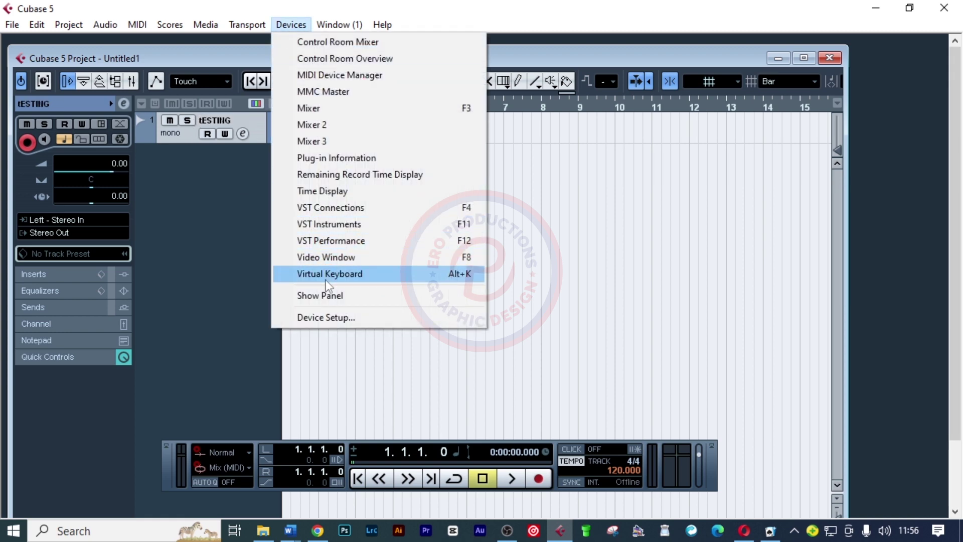
pyautogui.click(329, 316)
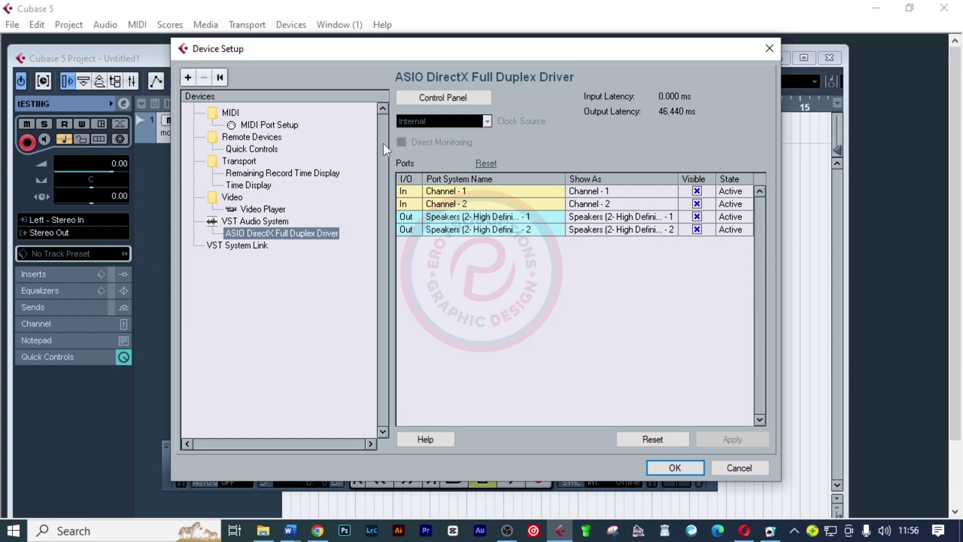
pyautogui.click(267, 222)
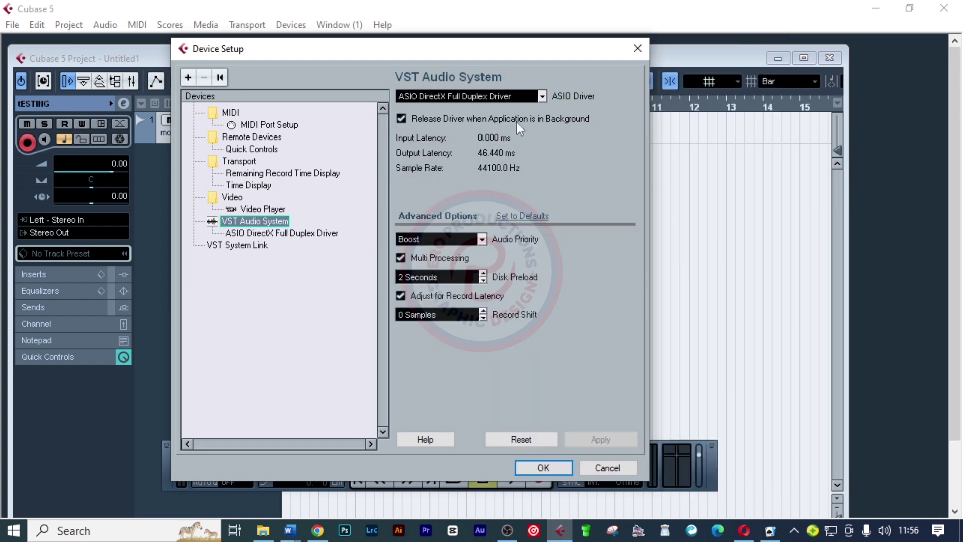
pyautogui.click(541, 96)
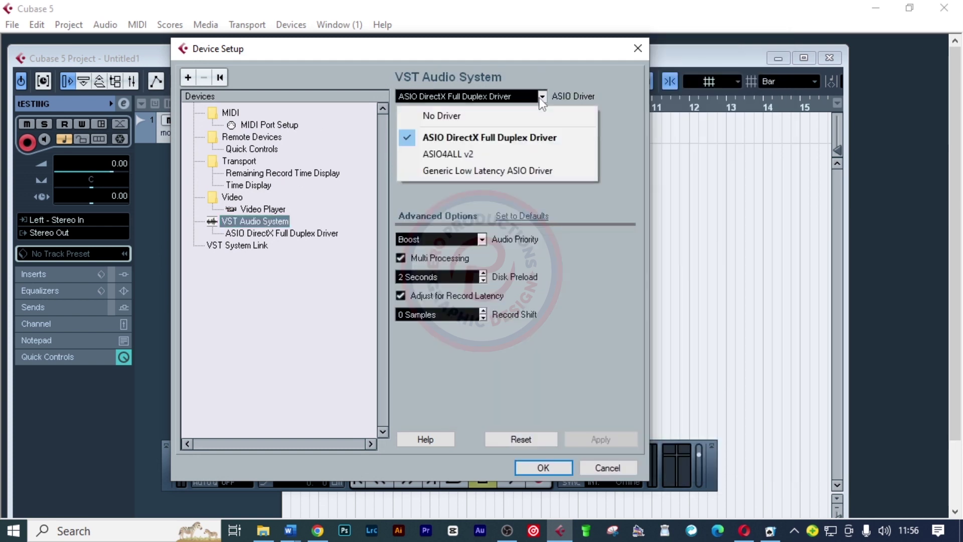
pyautogui.click(456, 155)
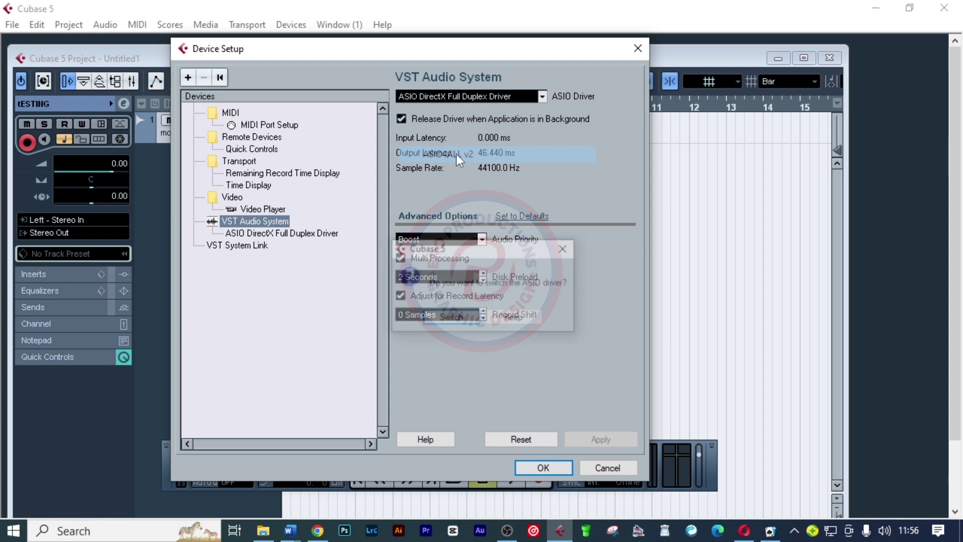
pyautogui.click(465, 321)
pyautogui.click(258, 235)
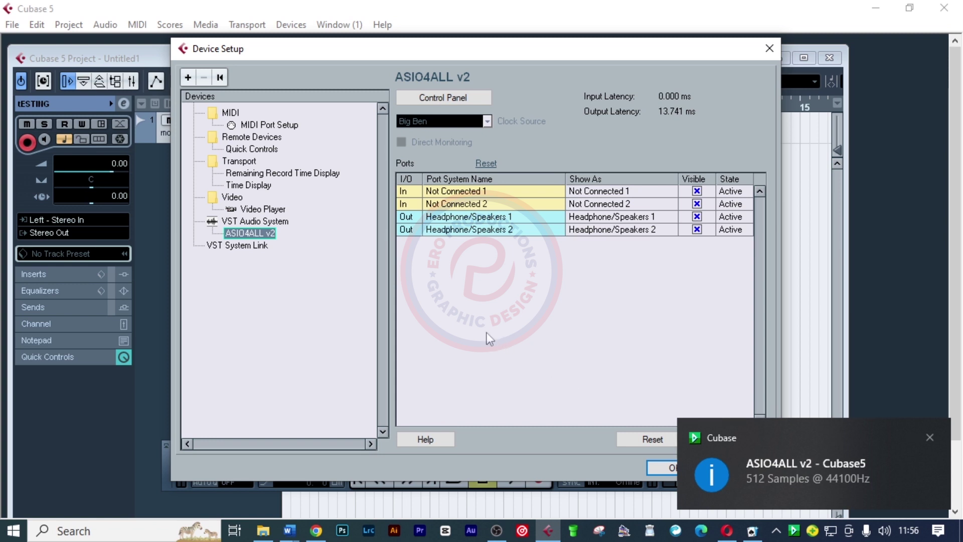
pyautogui.click(254, 246)
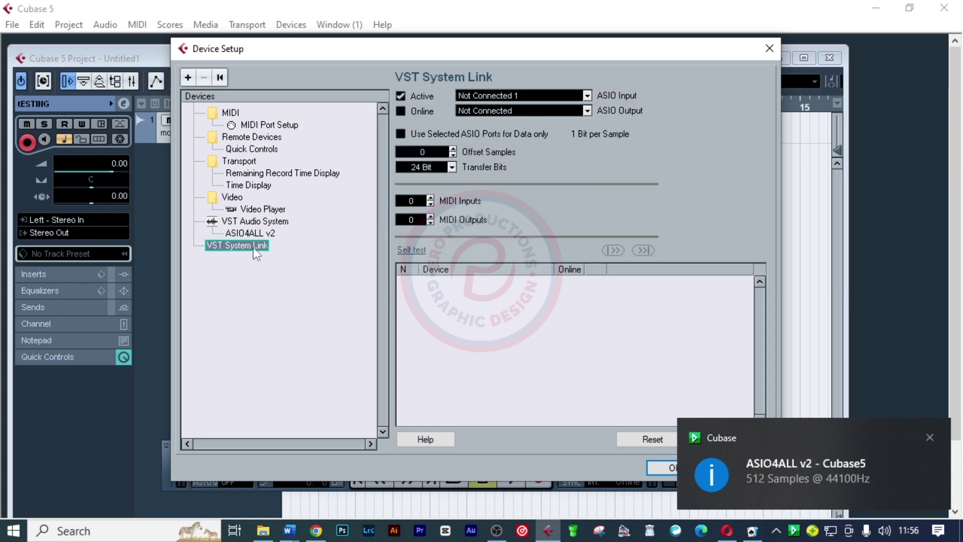
pyautogui.click(561, 96)
pyautogui.click(538, 140)
pyautogui.click(588, 96)
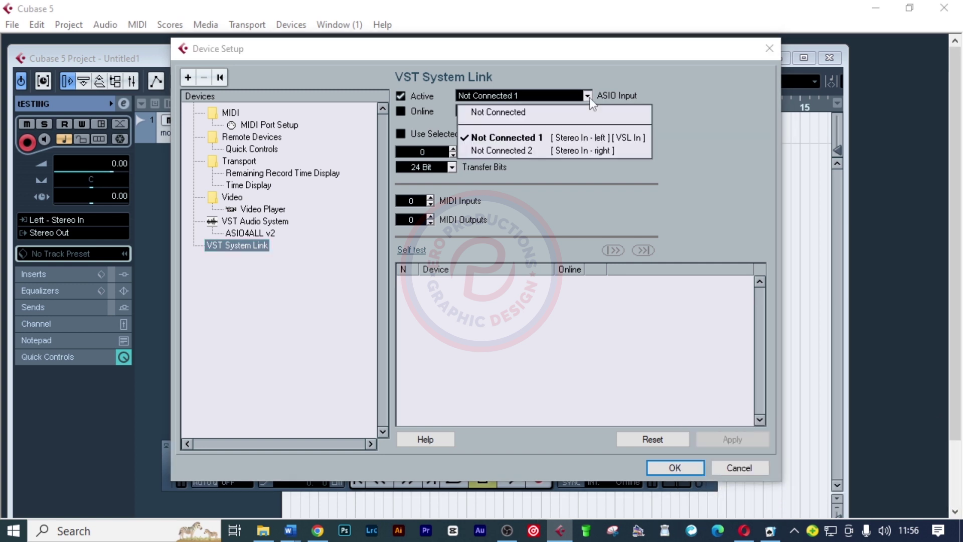
pyautogui.click(502, 93)
pyautogui.click(255, 232)
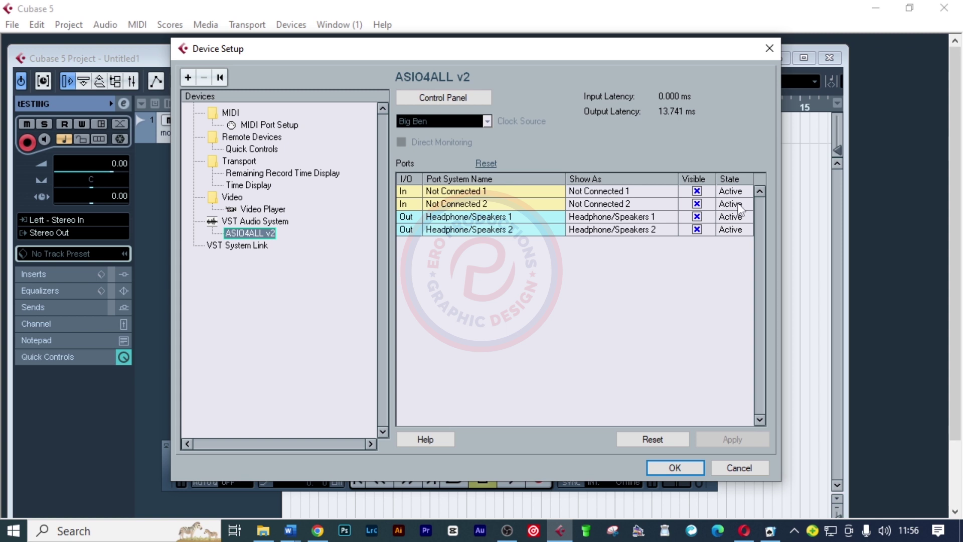
pyautogui.click(275, 221)
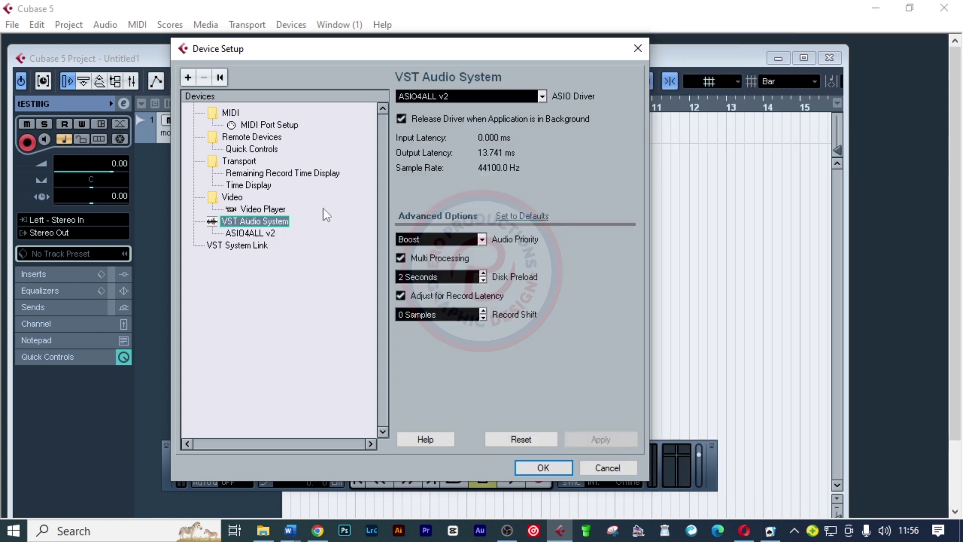
pyautogui.click(271, 233)
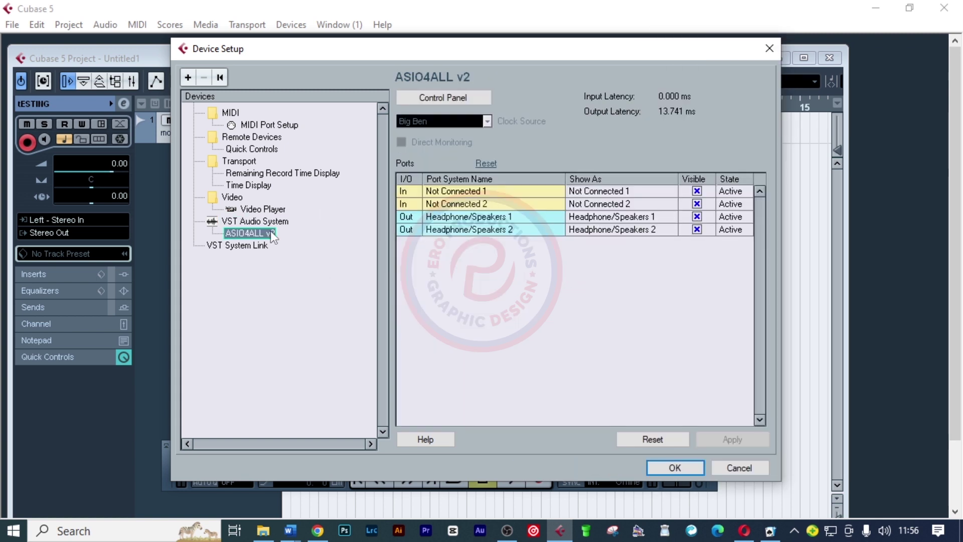
# - Enable the HD USB Audio Device in the ASIO4ALL control panel
pyautogui.click(472, 100)
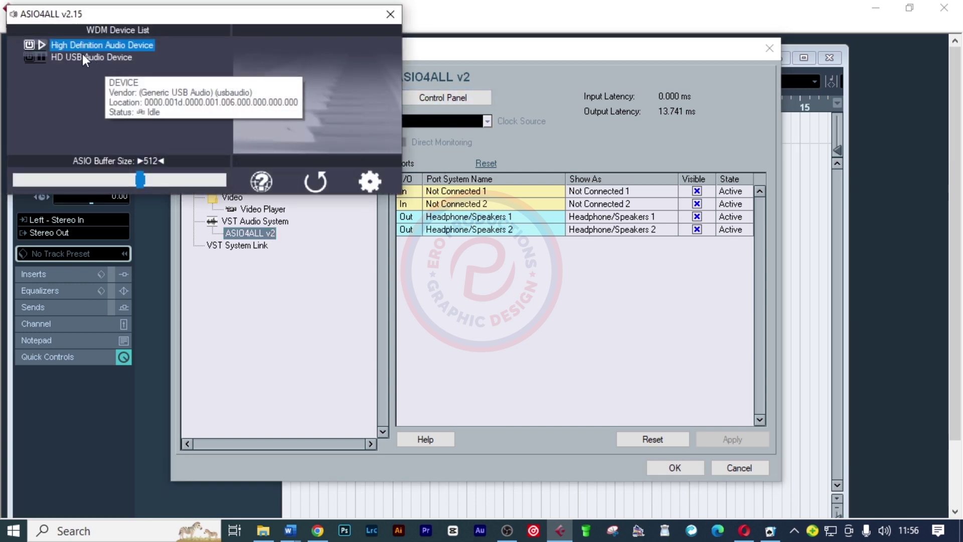
pyautogui.click(72, 57)
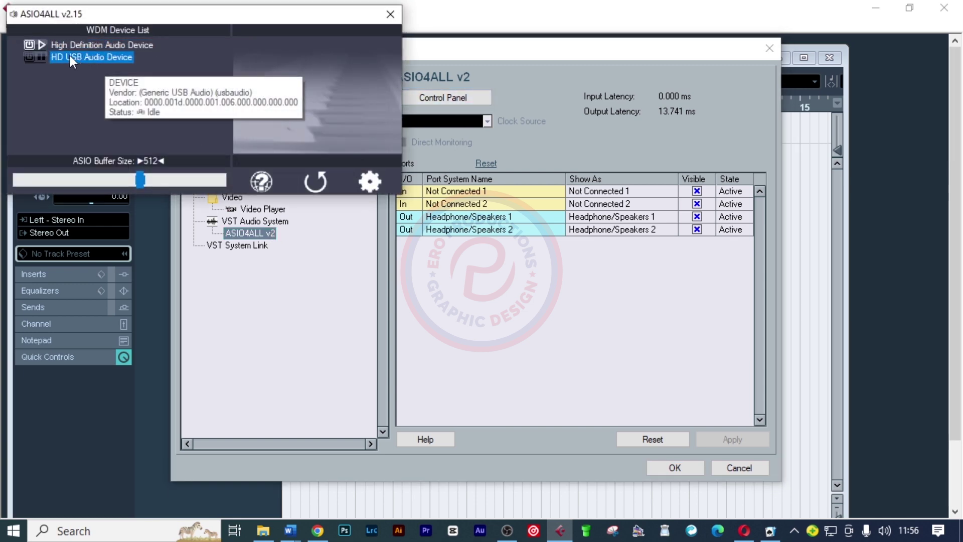
pyautogui.click(32, 56)
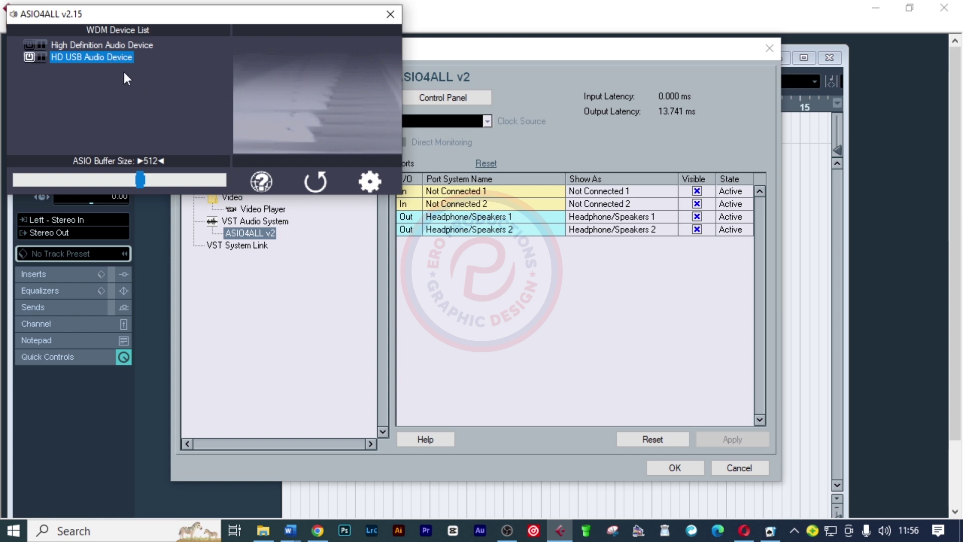
pyautogui.click(367, 183)
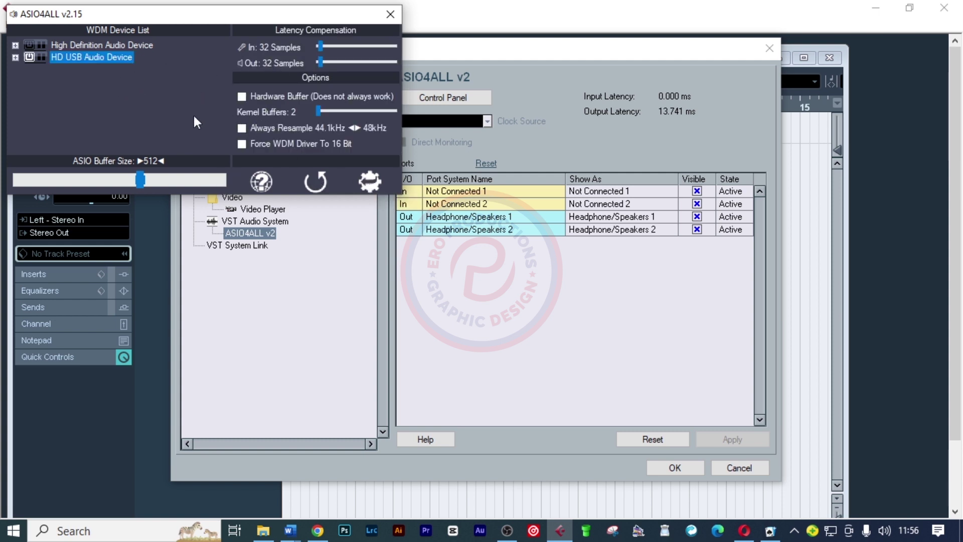
pyautogui.click(390, 15)
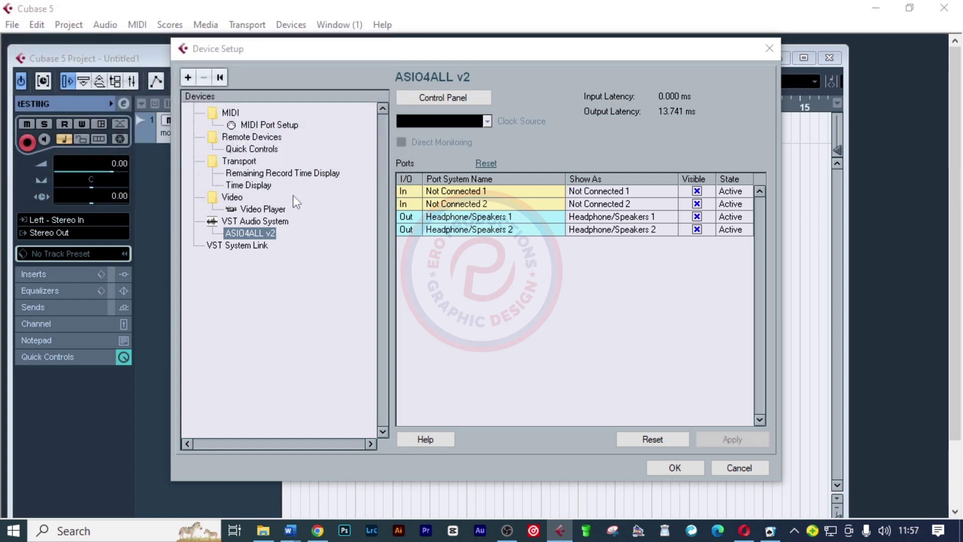
# - Accept the device setup and close it
pyautogui.click(237, 245)
pyautogui.click(672, 465)
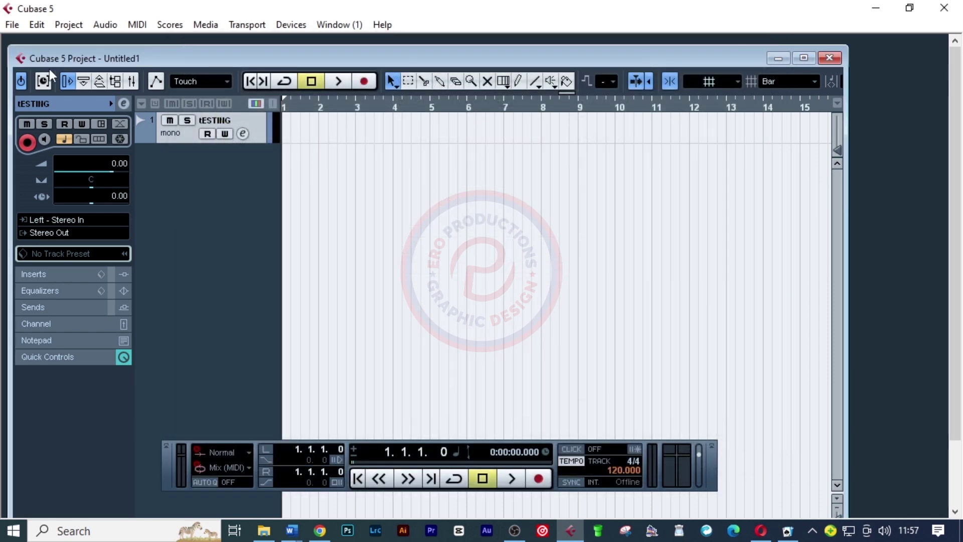
pyautogui.click(12, 25)
# - Quit and relaunch Cubase, then create a new empty project, Untitled1
pyautogui.click(65, 404)
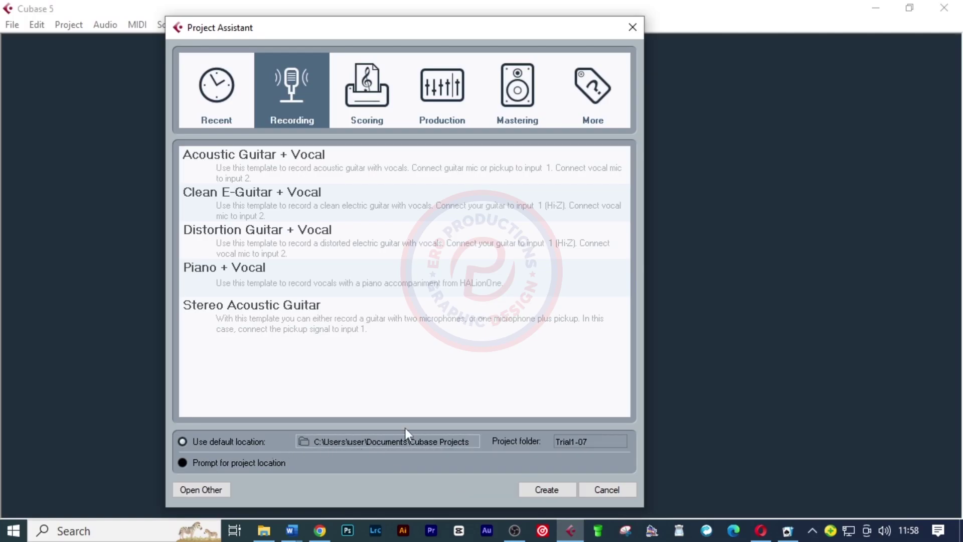
pyautogui.click(544, 489)
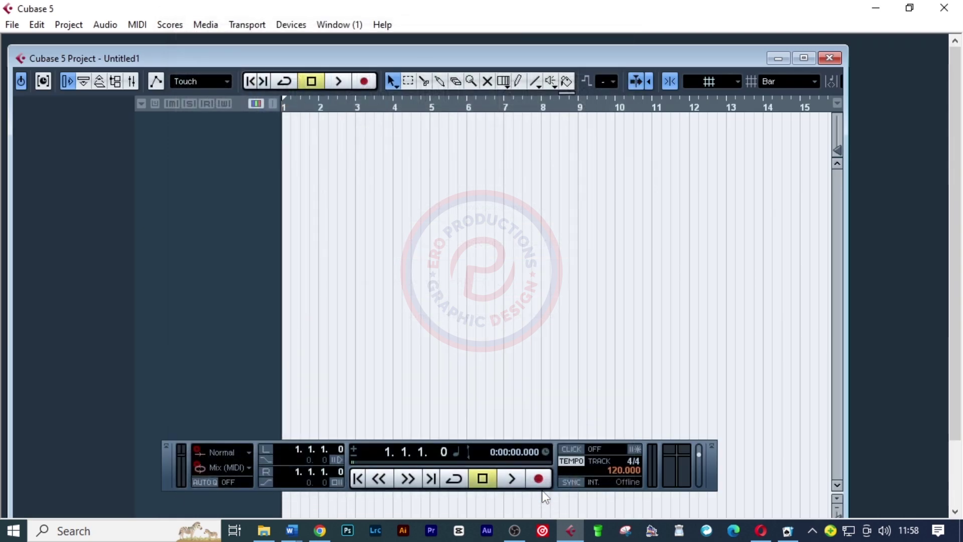
pyautogui.click(291, 24)
# - Switch the VST Audio System ASIO driver to ASIO4ALL v2 and check its ports
pyautogui.click(324, 318)
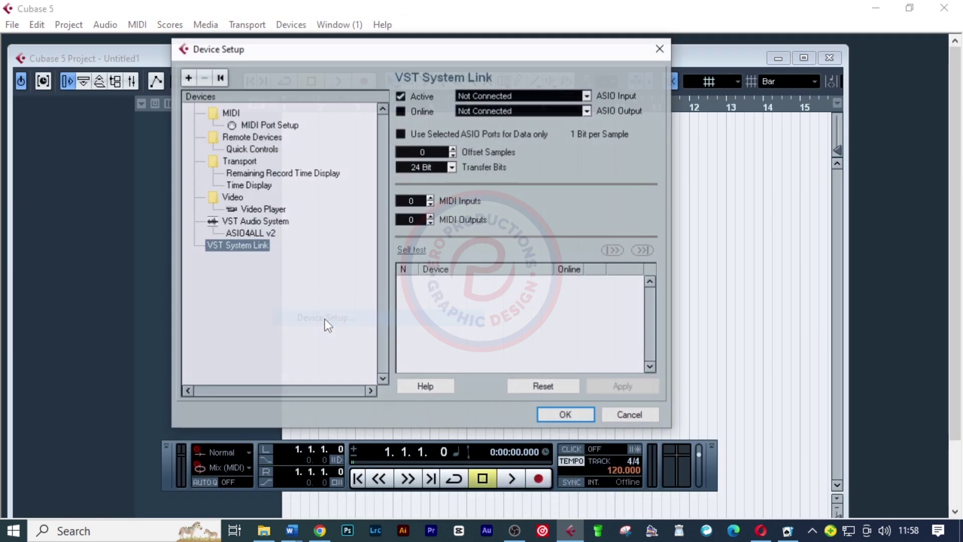
pyautogui.click(256, 220)
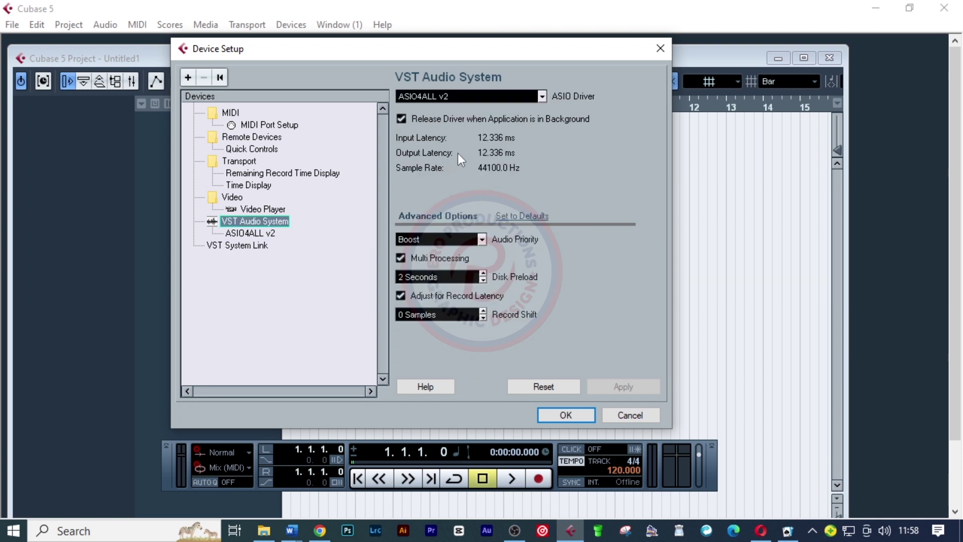
pyautogui.click(542, 96)
pyautogui.click(463, 154)
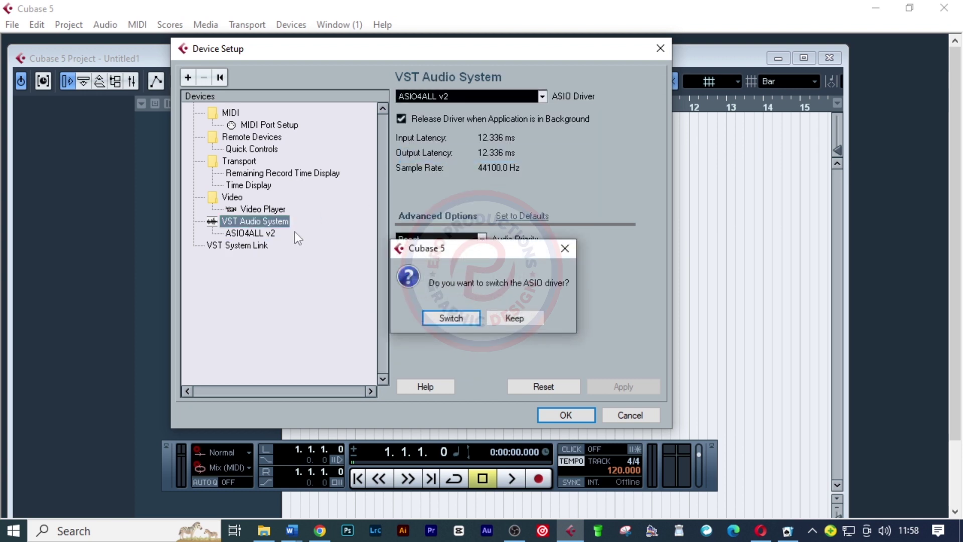
pyautogui.click(444, 314)
pyautogui.click(246, 234)
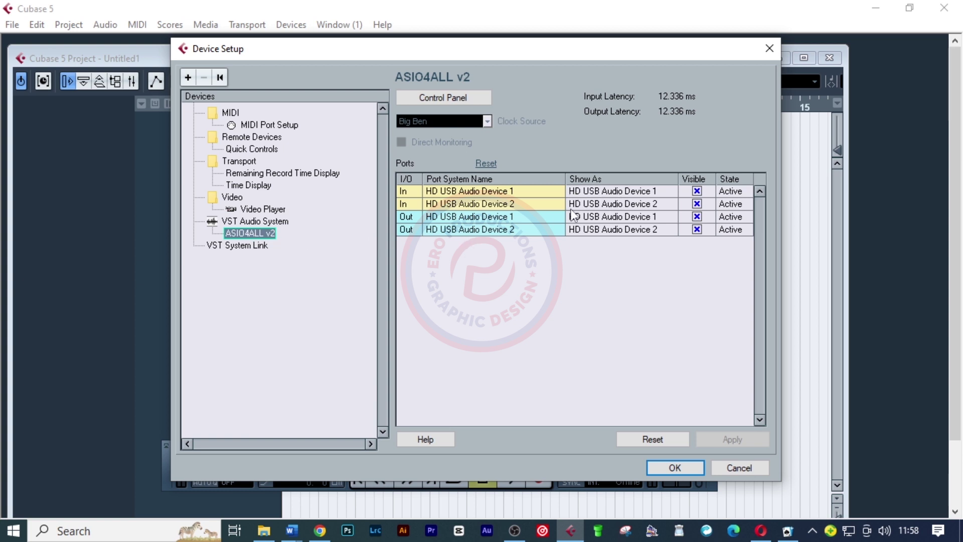
# - Set the VST System Link ASIO input to HD USB Audio Device 1 and accept Device Setup
pyautogui.click(251, 246)
pyautogui.click(587, 96)
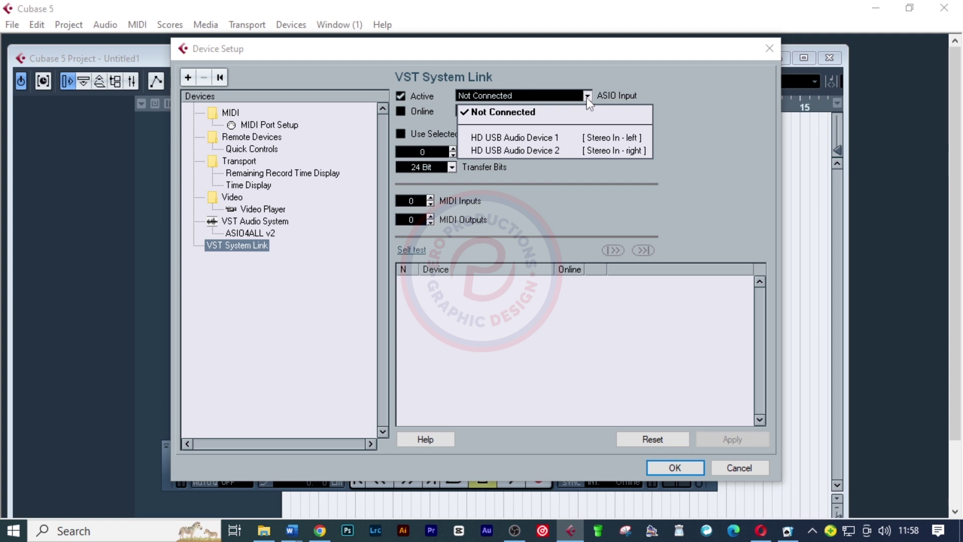
pyautogui.click(517, 138)
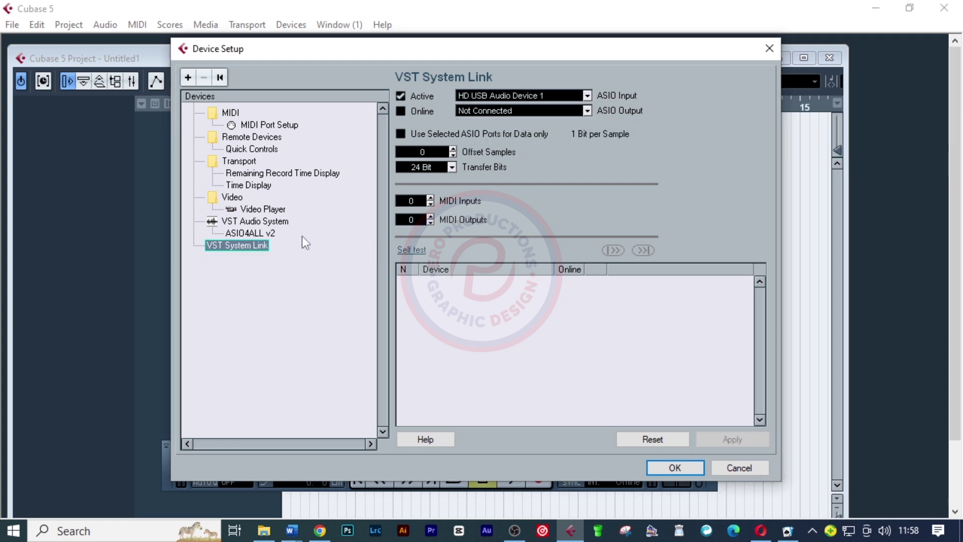
pyautogui.click(275, 233)
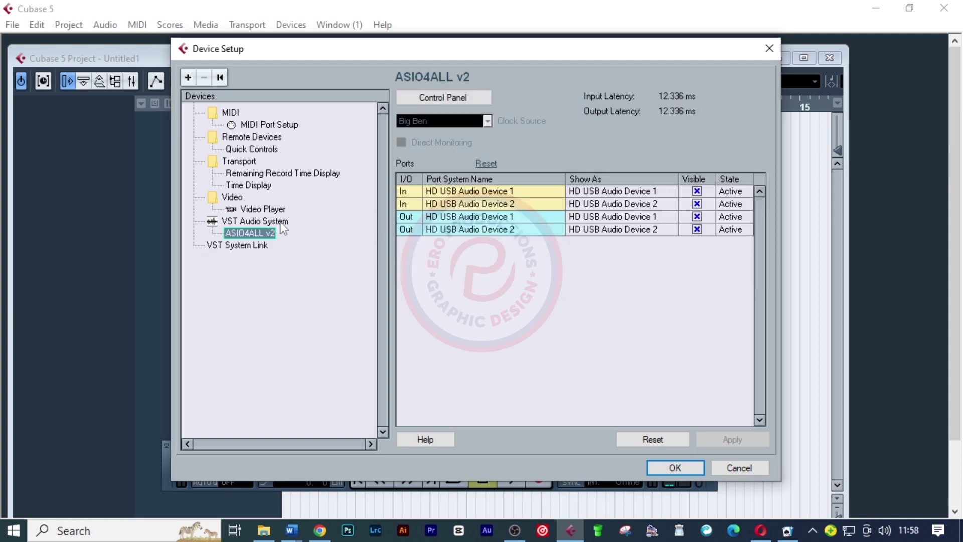
pyautogui.click(279, 222)
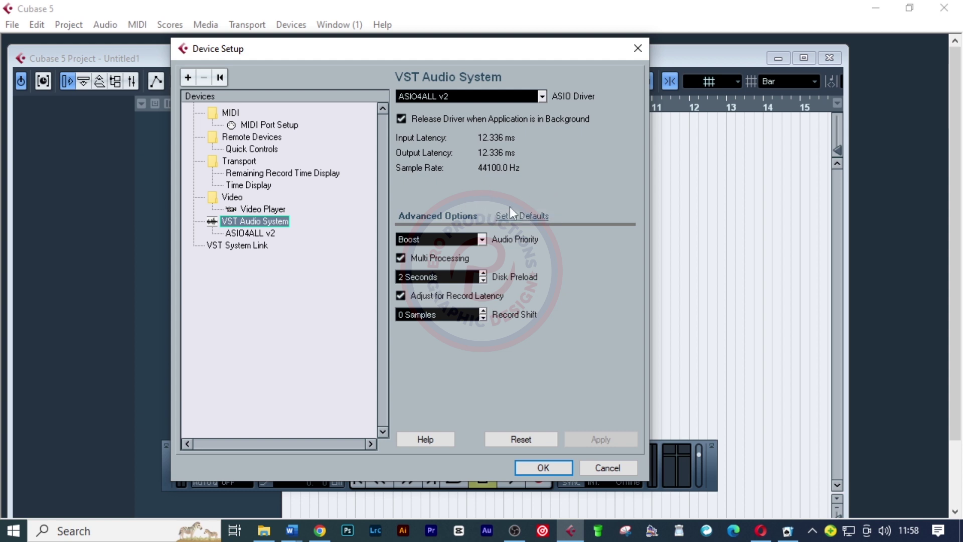
pyautogui.click(542, 466)
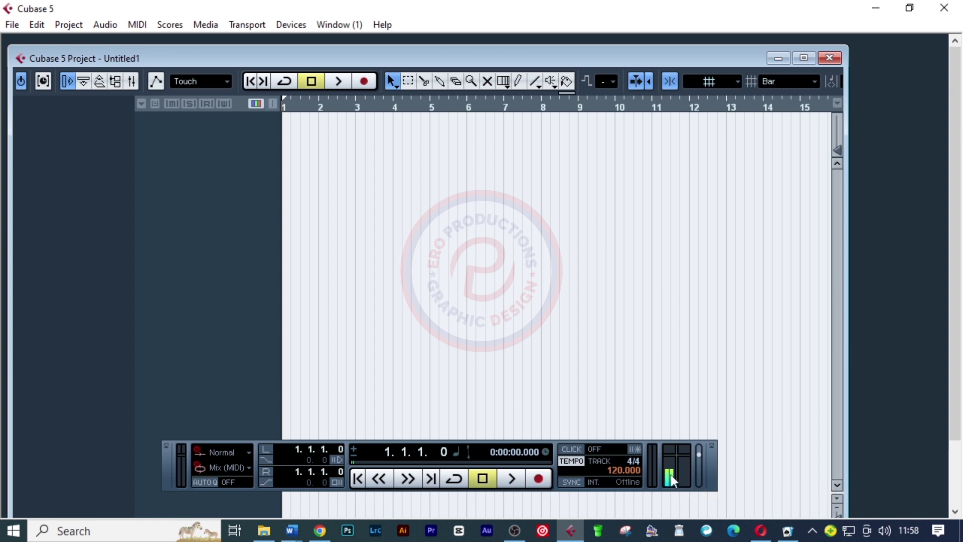
# - Add one mono audio track to the empty project
pyautogui.rightClick(224, 128)
pyautogui.click(273, 138)
pyautogui.click(497, 332)
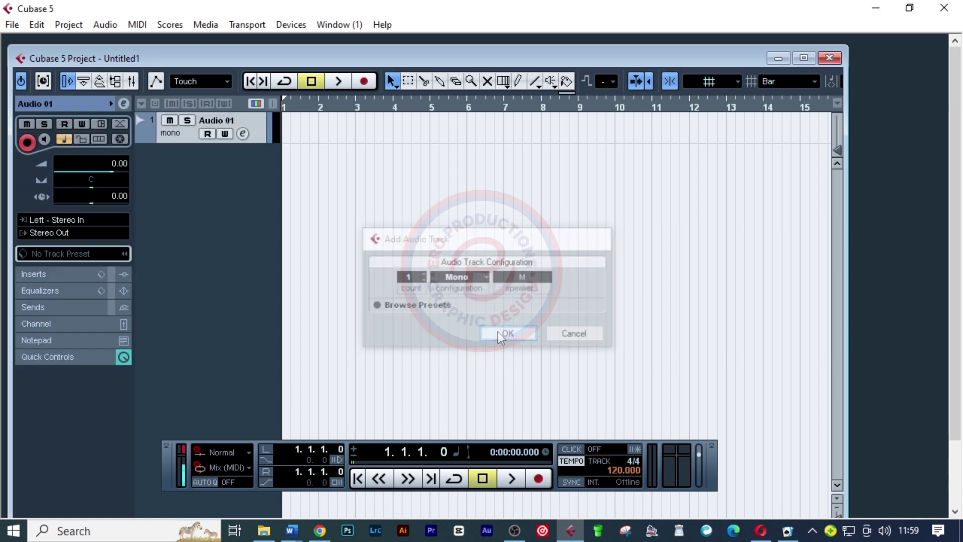
# - Rename the Audio 01 track to TESTING
pyautogui.doubleClick(216, 121)
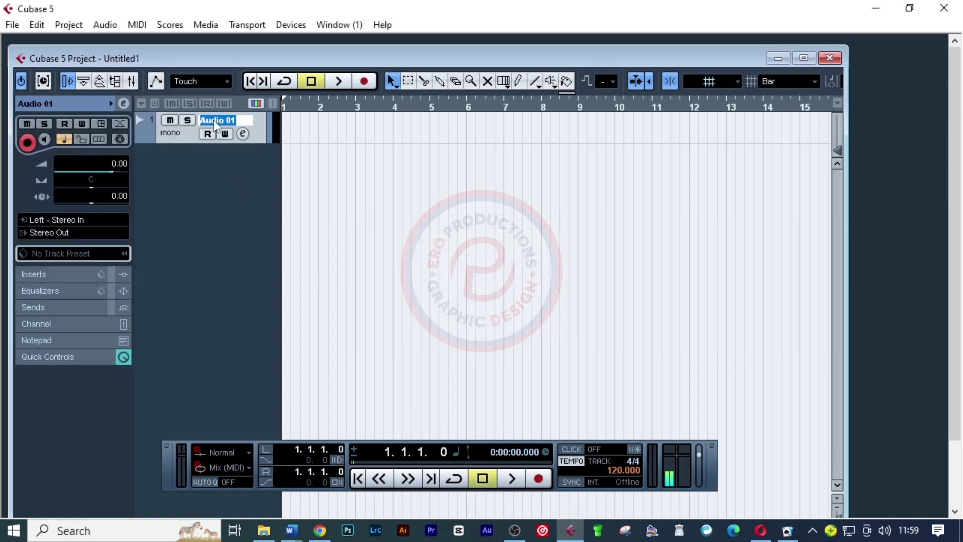
pyautogui.write('TESTING')
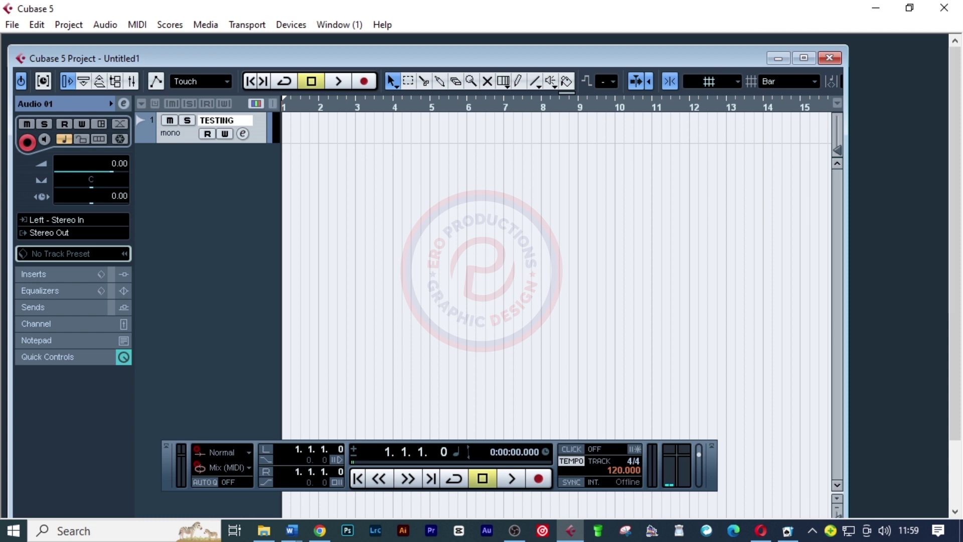
pyautogui.press('Return')
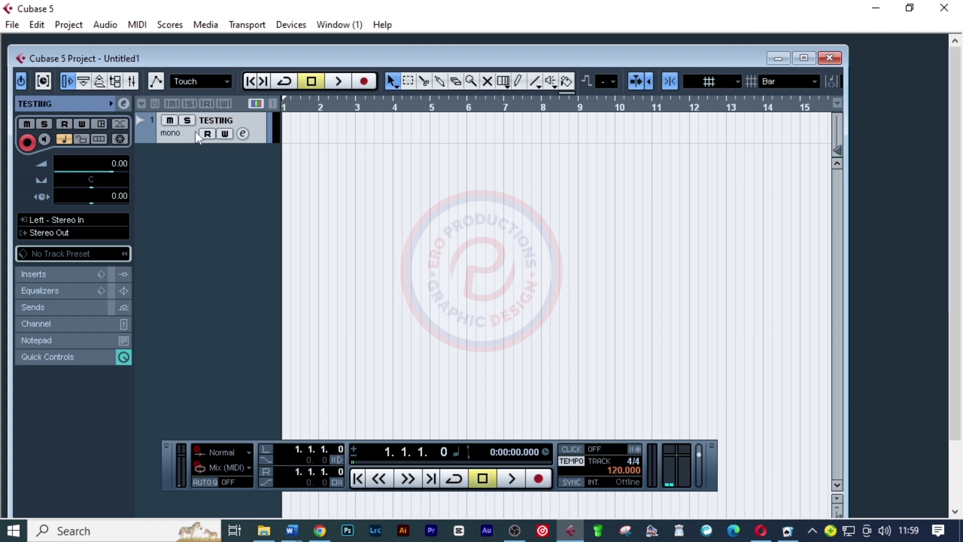
# - Record audio onto TESTING, creating the TESTING_02 event across roughly bars 1–15
pyautogui.click(365, 81)
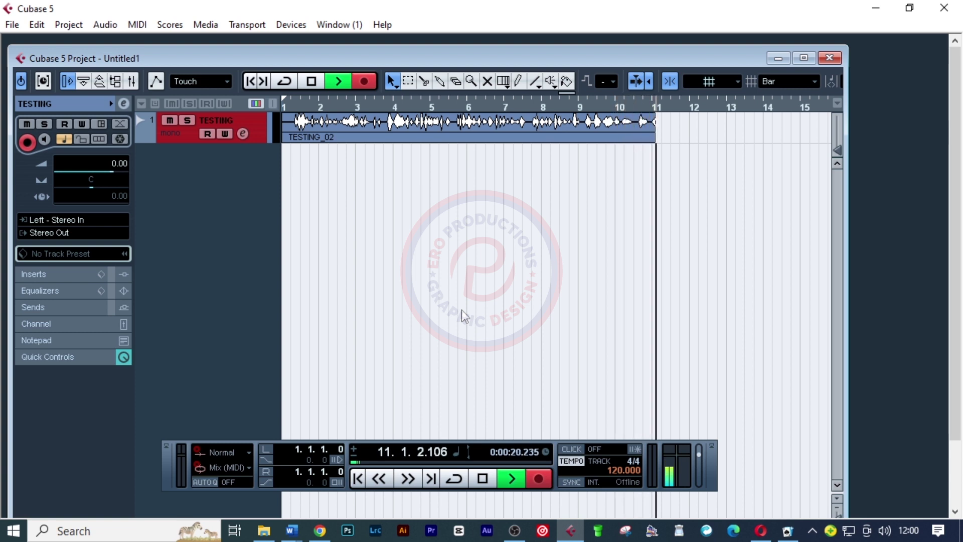
pyautogui.press('space')
pyautogui.press('space')
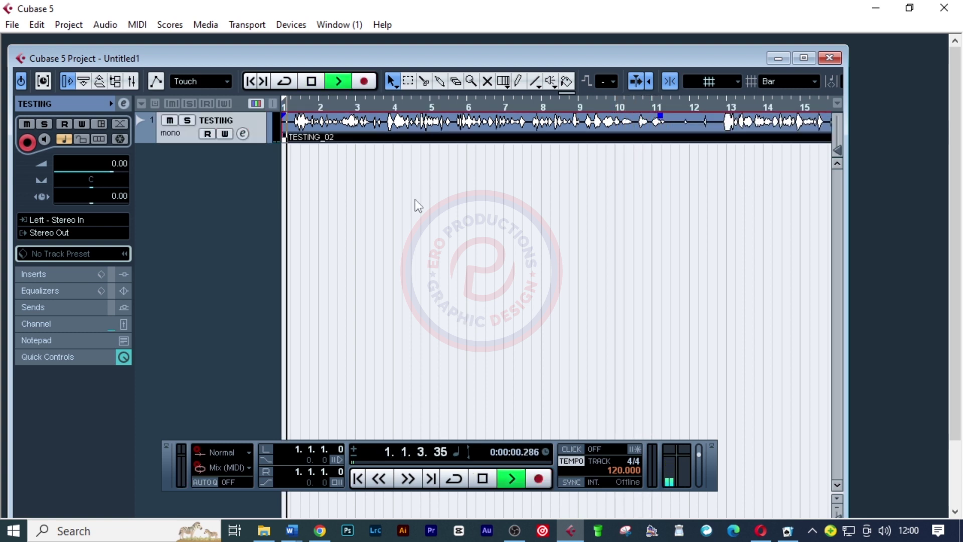